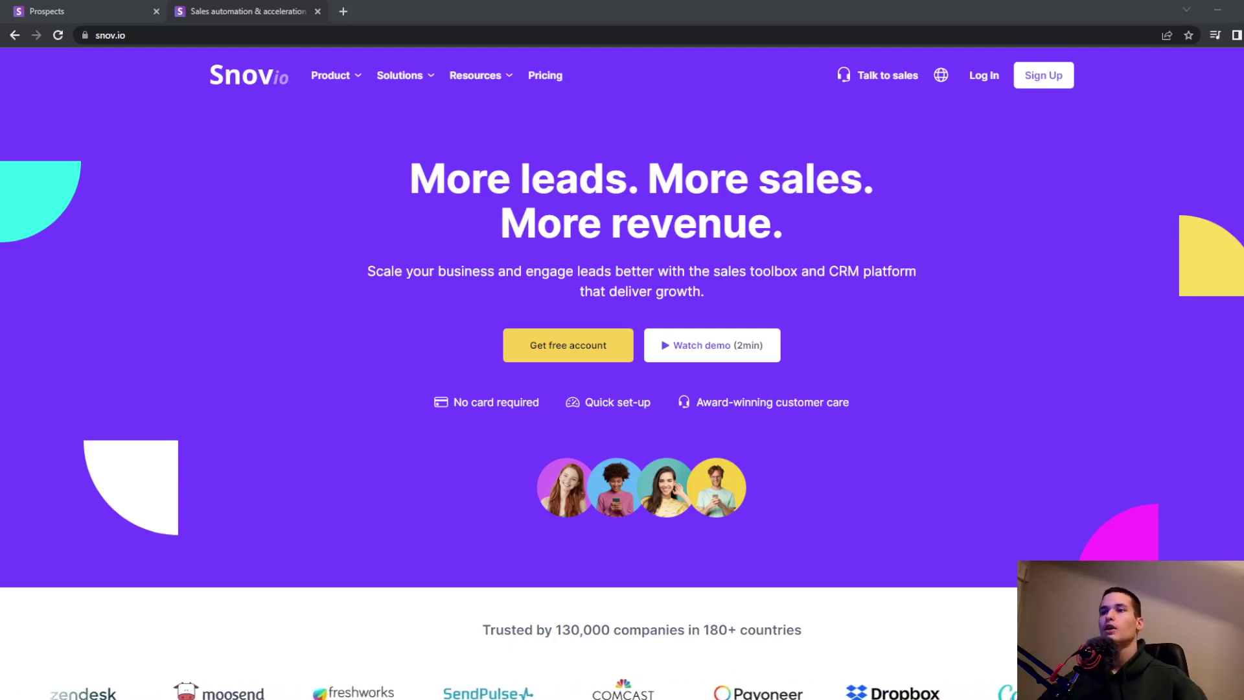
Switch from the prospect list tab back to the Snov.io home page.
left_click(241, 8)
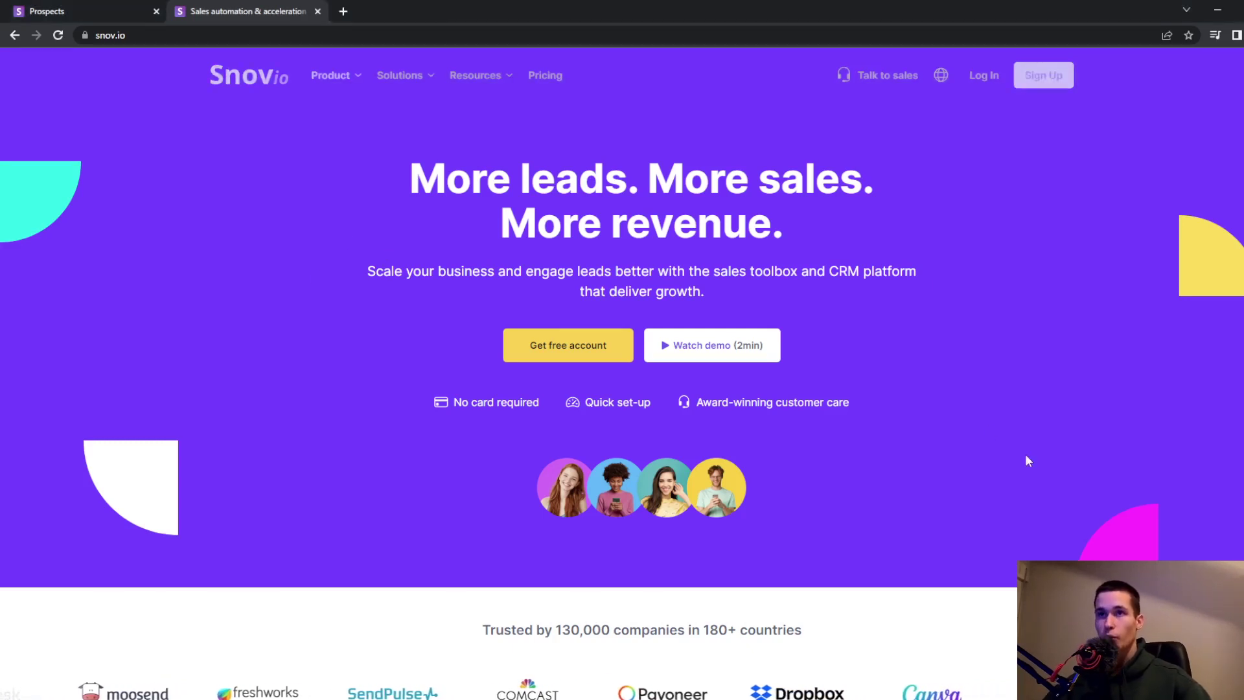
left_click(90, 11)
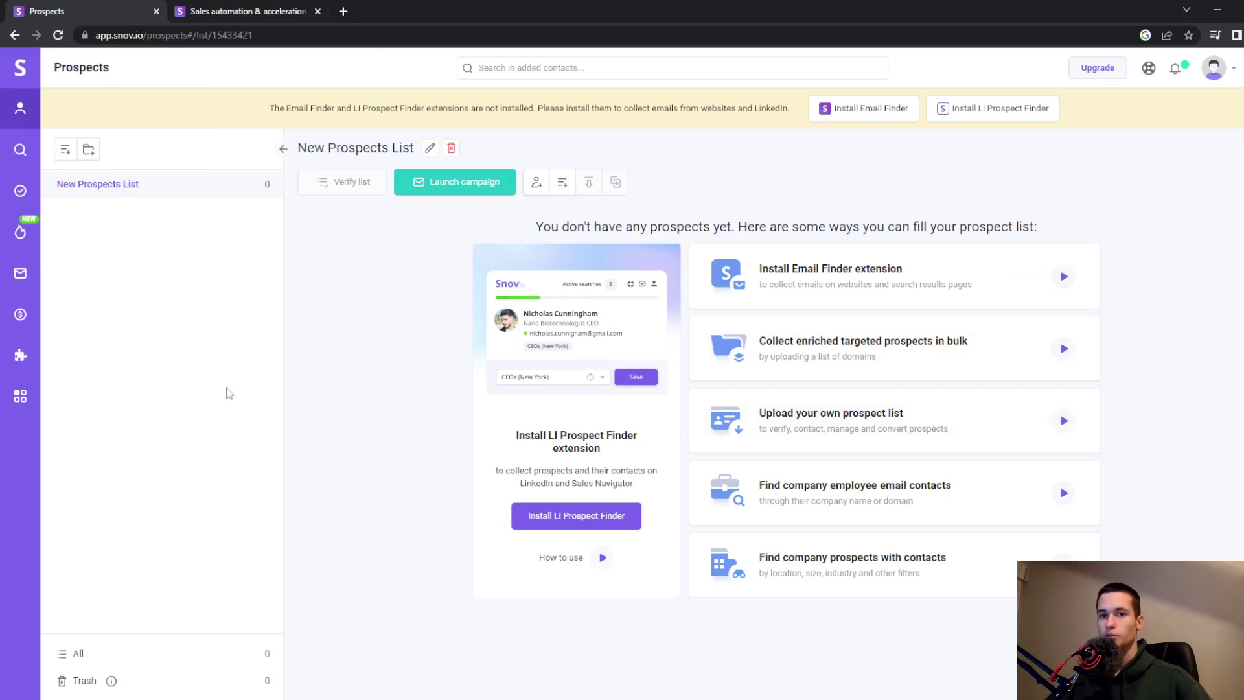
left_click(229, 6)
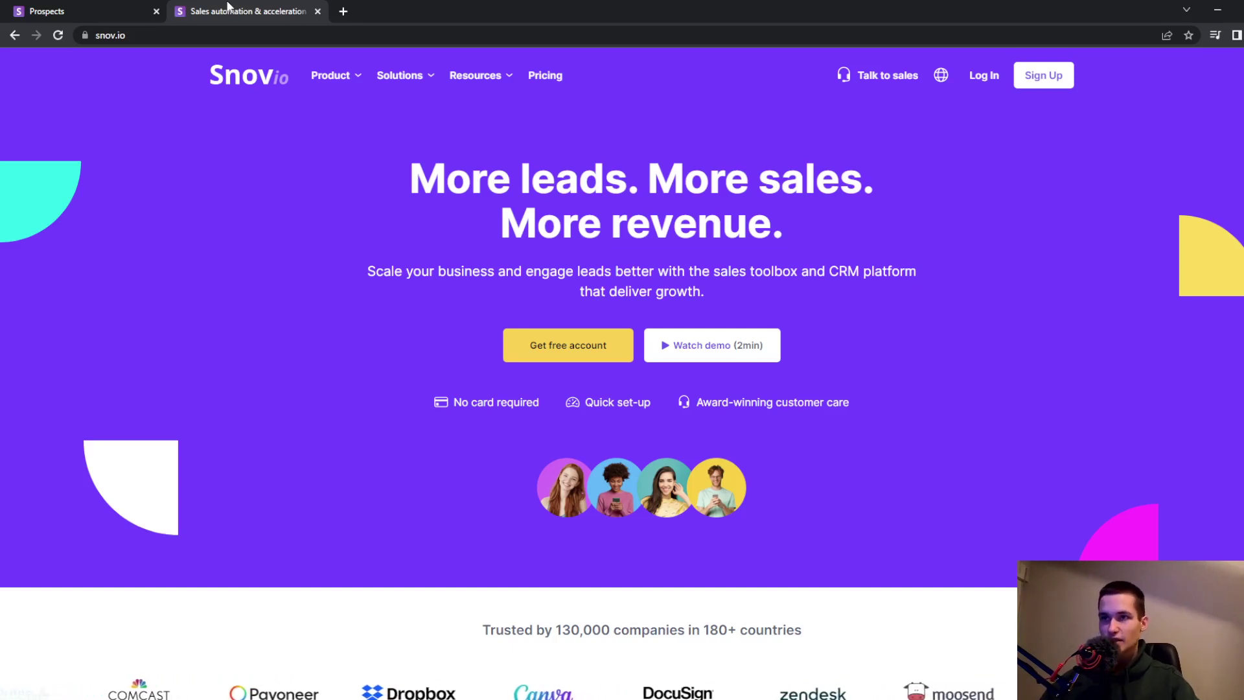
Scroll through the Snov.io home page content.
scroll(520, 366, "down", 7)
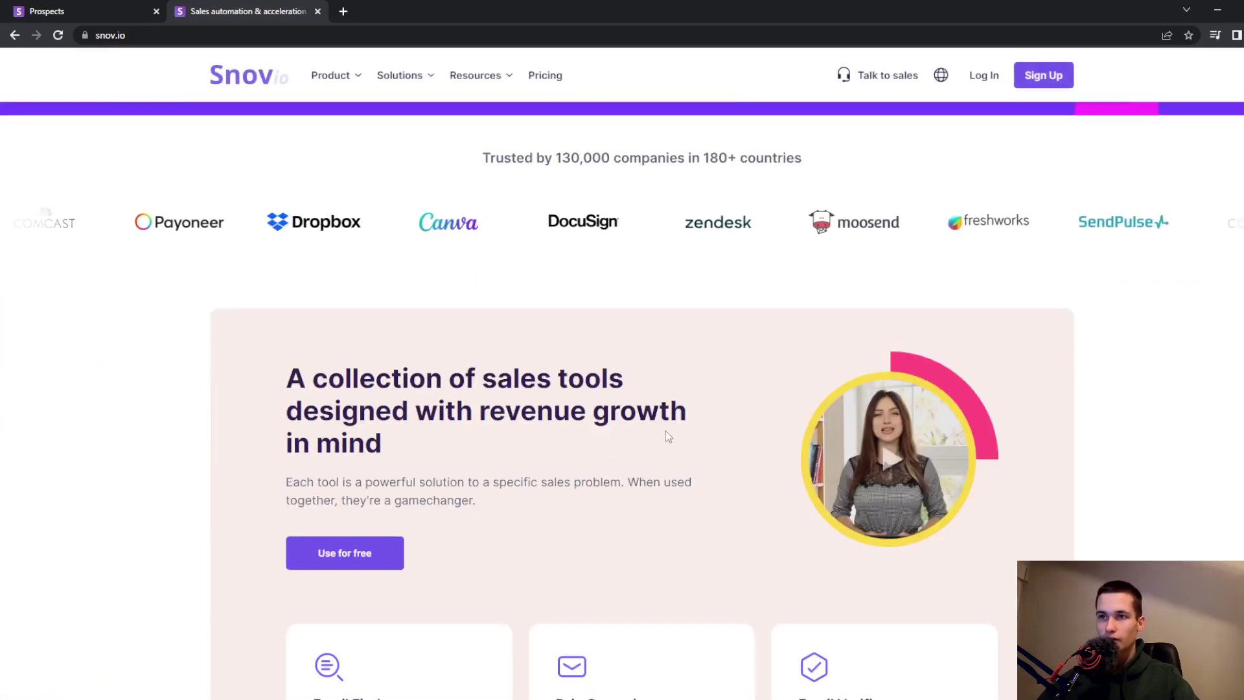
scroll(666, 430, "down", 3)
scroll(668, 397, "down", 12)
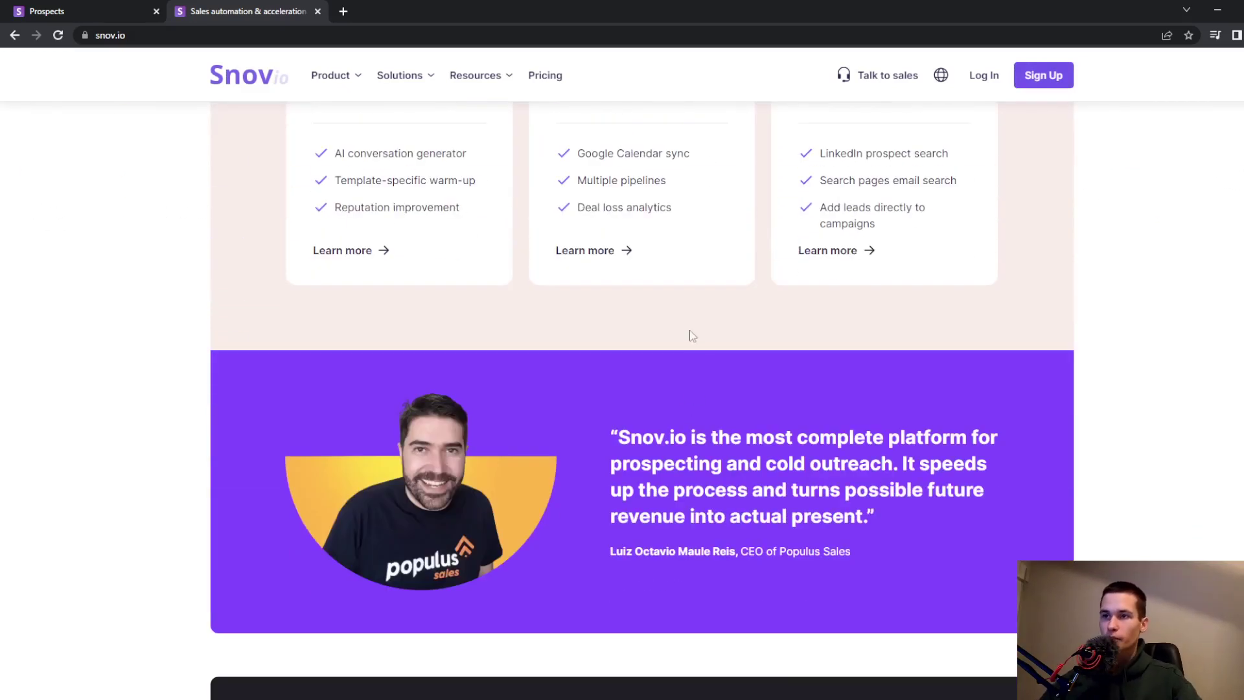
scroll(690, 333, "down", 5)
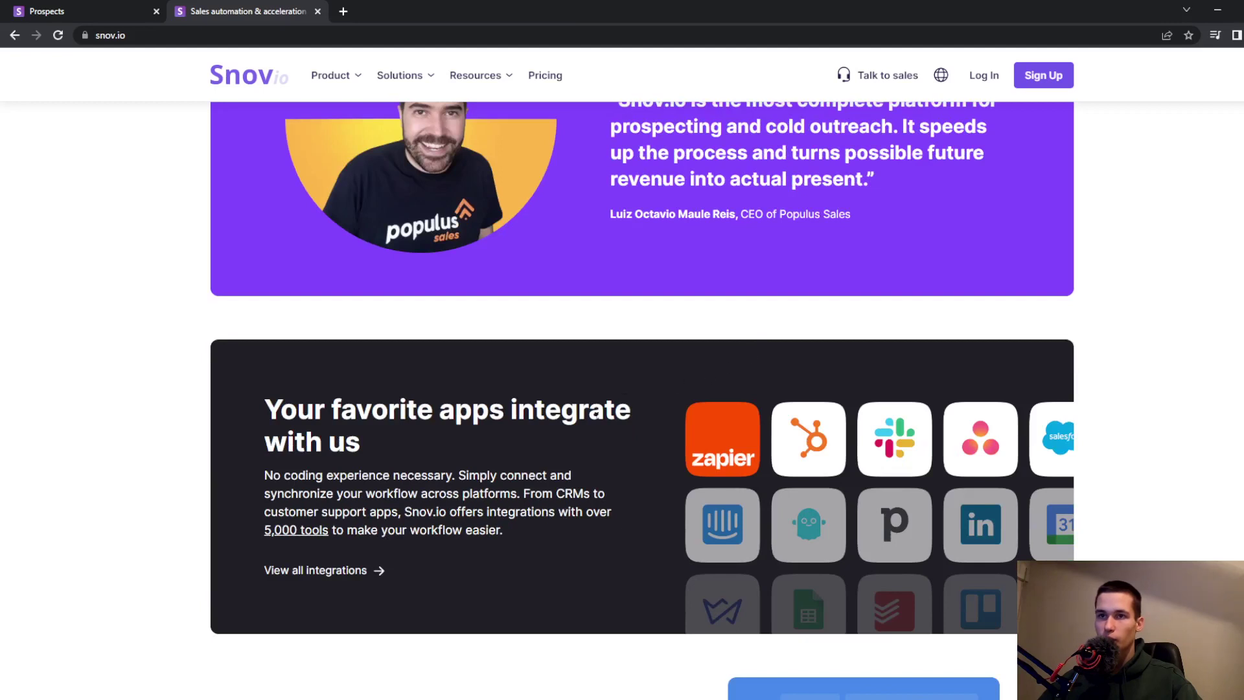
scroll(653, 378, "up", 3)
scroll(653, 377, "down", 2)
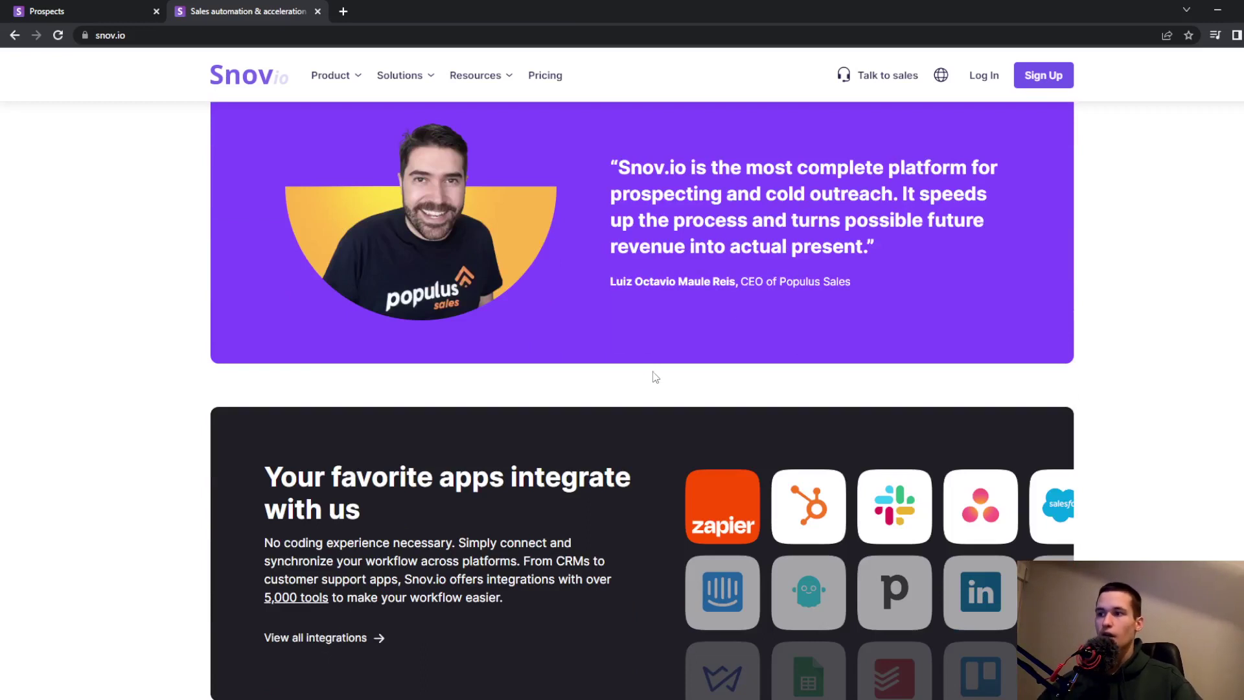
scroll(825, 312, "down", 8)
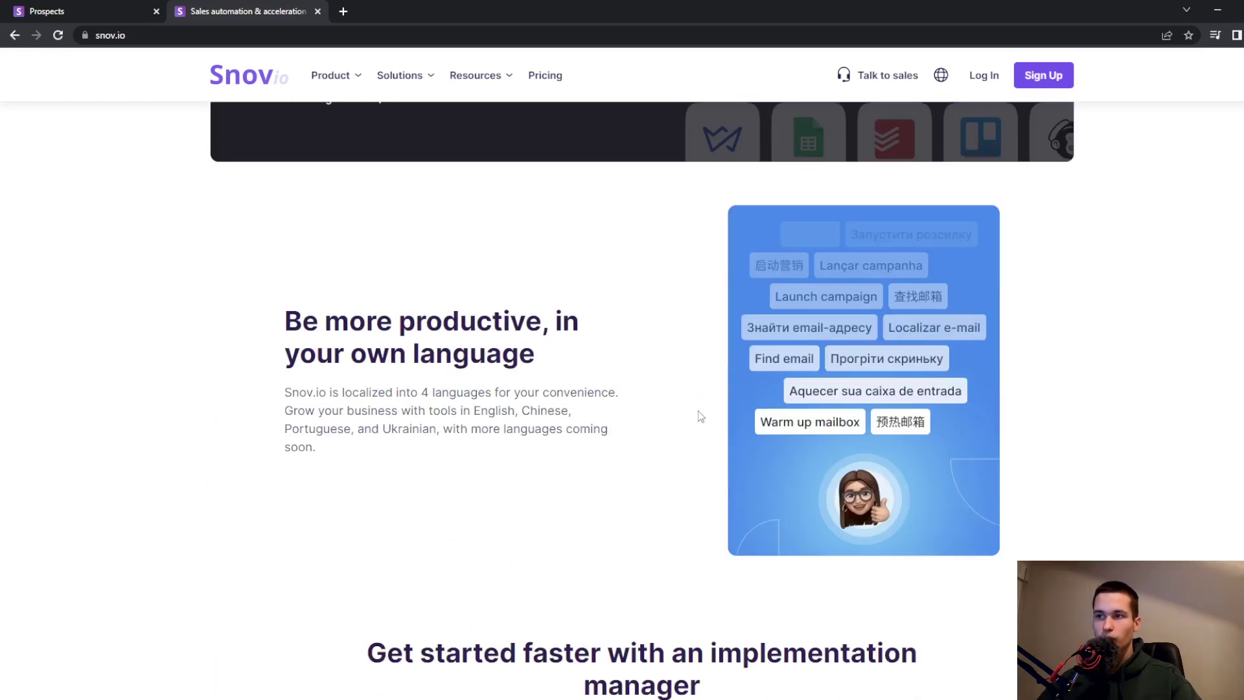
left_click_drag(259, 304, 620, 391)
left_click(619, 391)
scroll(628, 440, "down", 5)
scroll(698, 448, "down", 2)
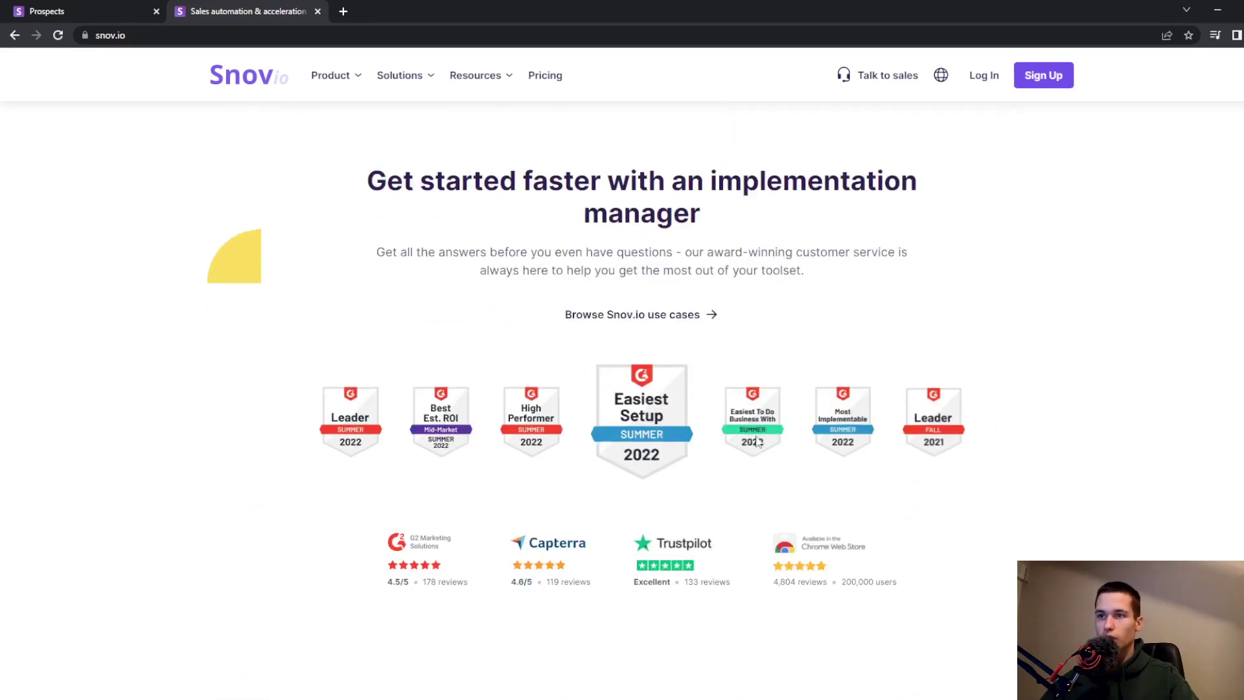
mouse_move(328, 77)
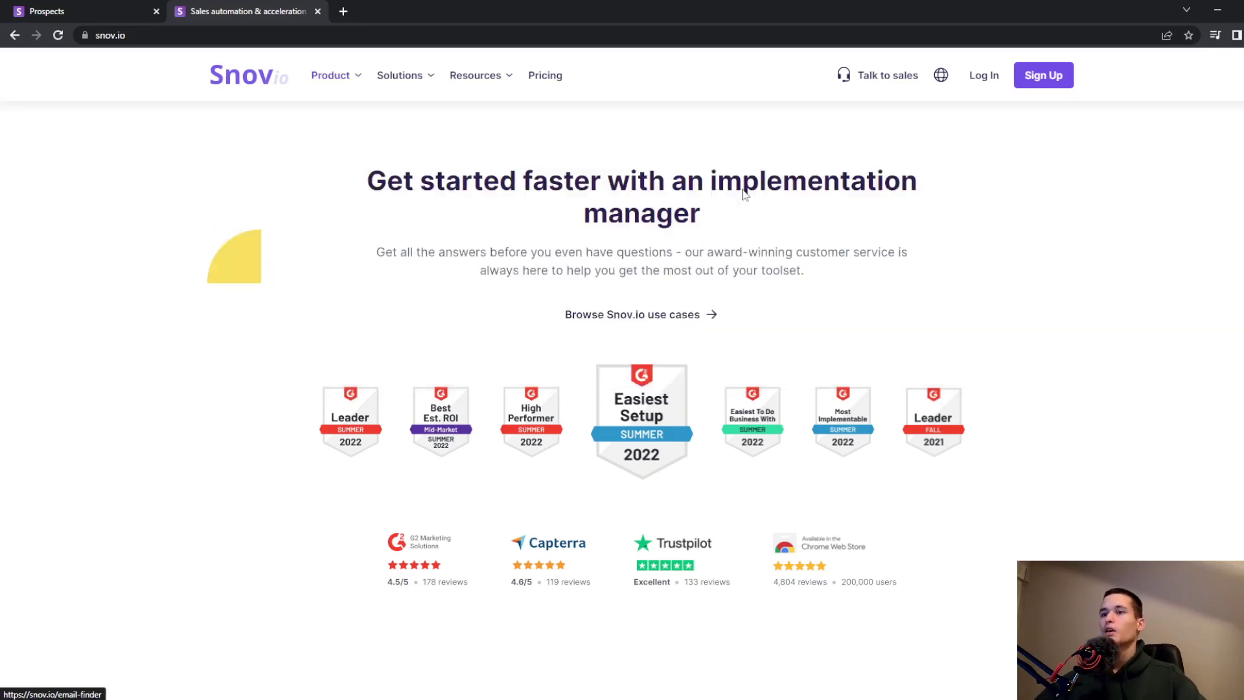
scroll(756, 328, "down", 15)
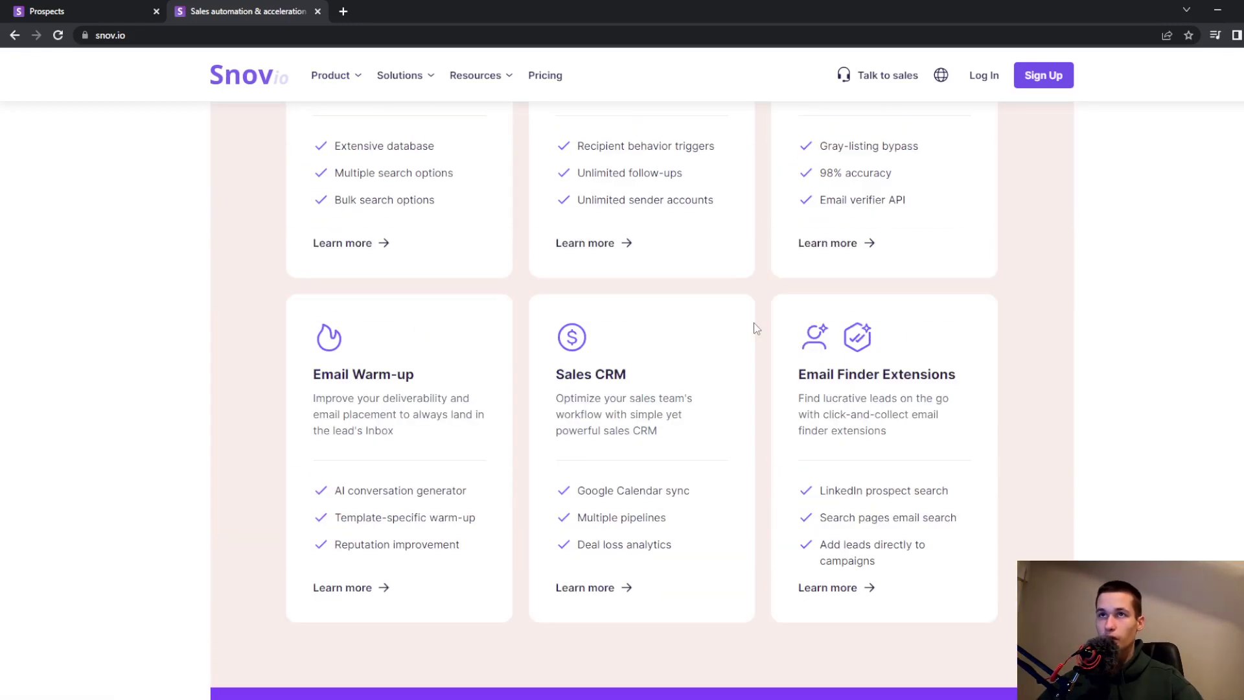
mouse_move(509, 91)
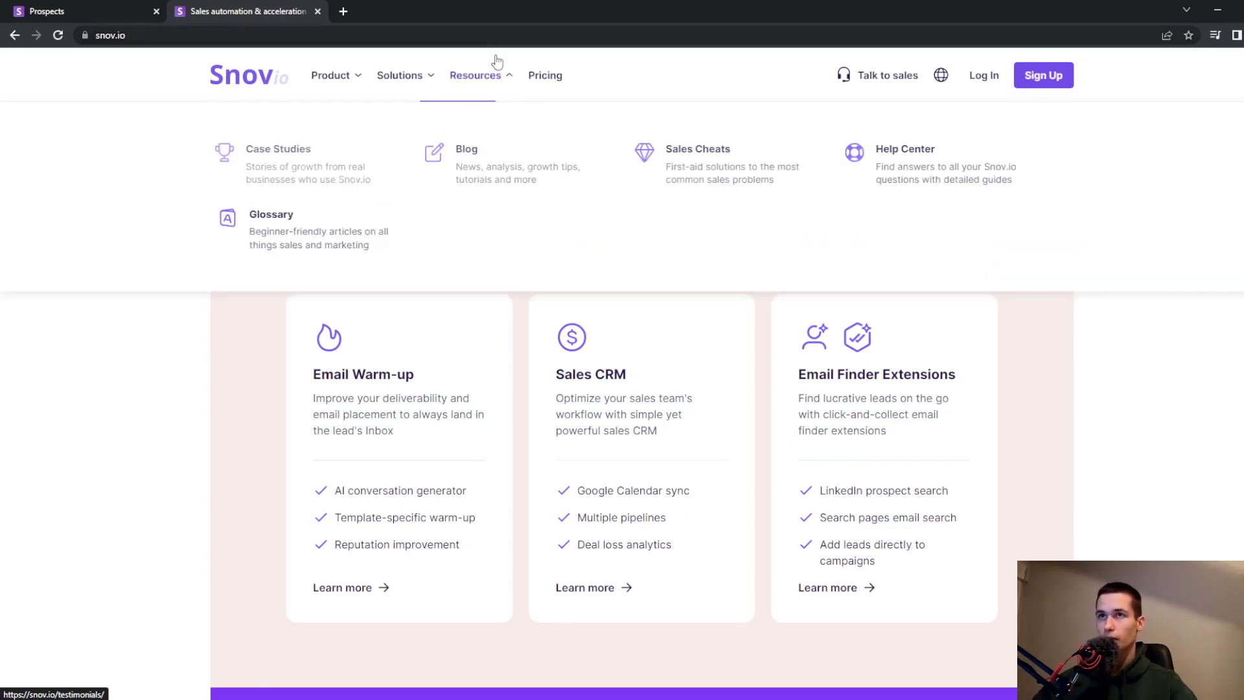
Browse the Pricing page's plan cards, including the Starter plan.
left_click(560, 83)
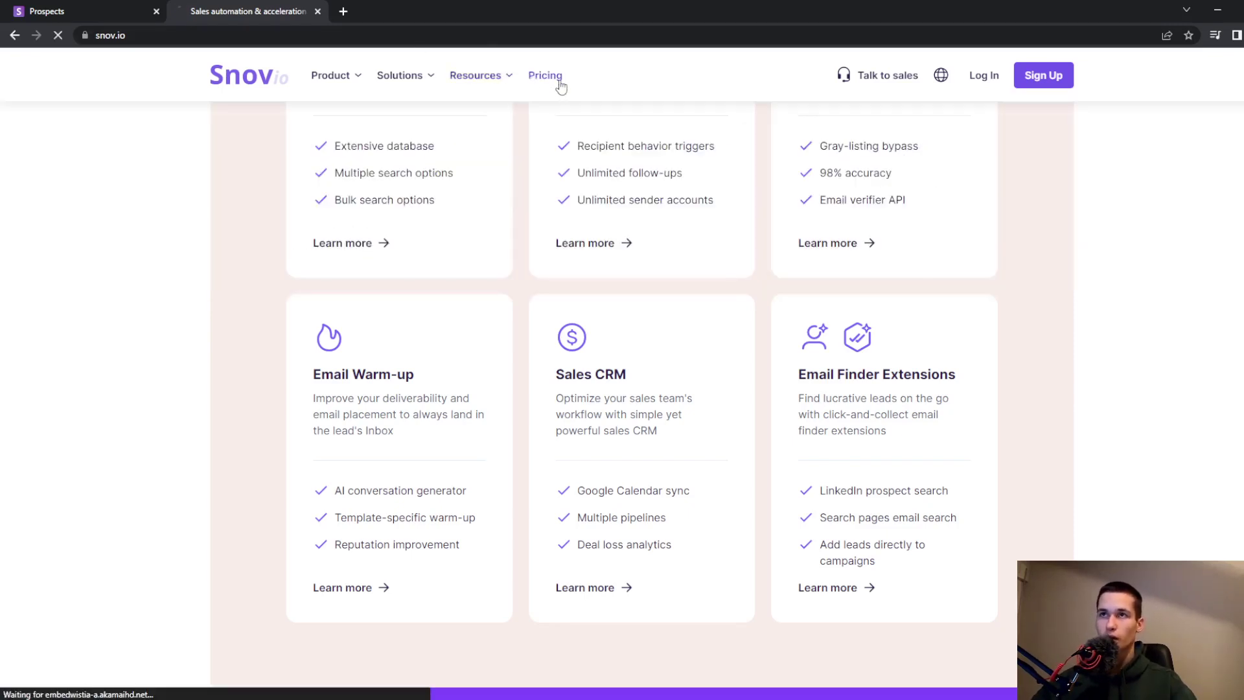
scroll(691, 314, "down", 4)
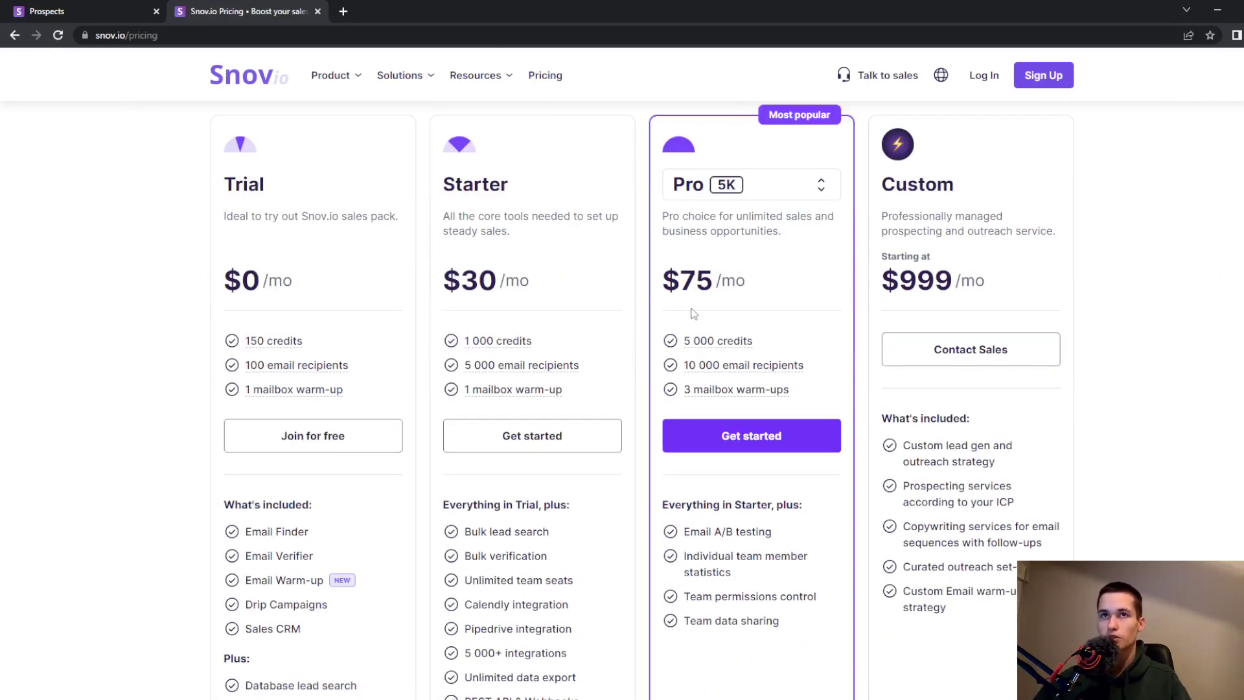
scroll(693, 313, "up", 4)
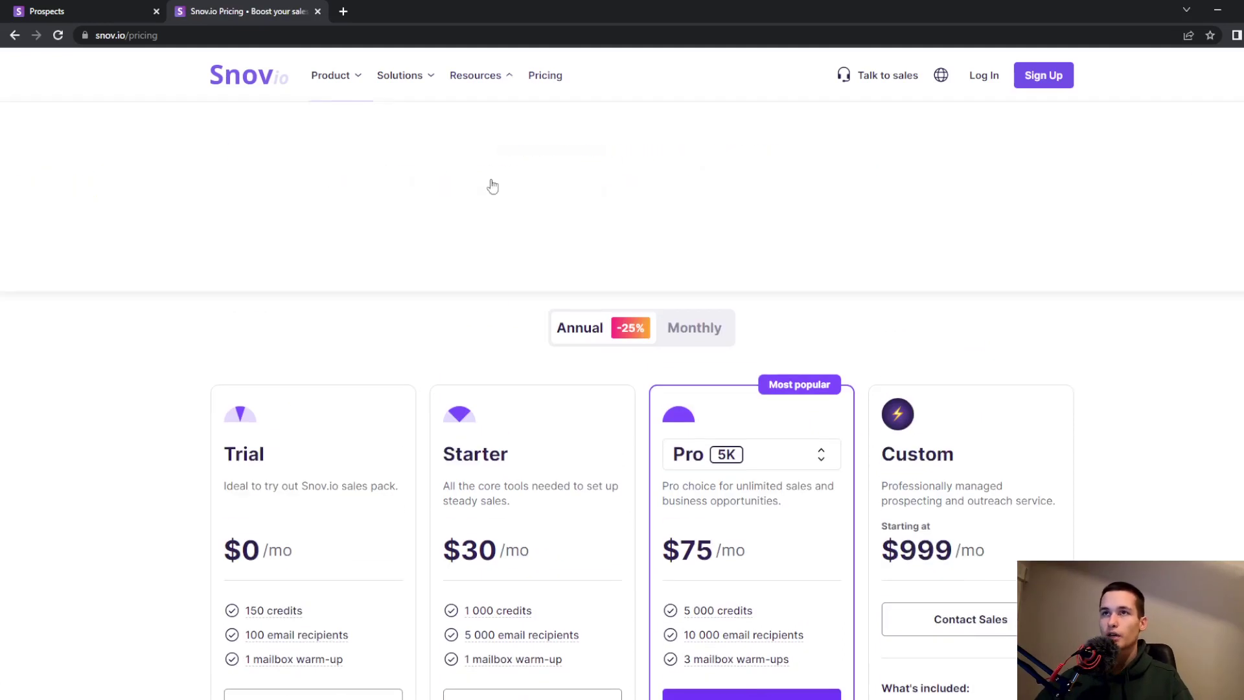
scroll(243, 373, "down", 5)
scroll(243, 373, "up", 3)
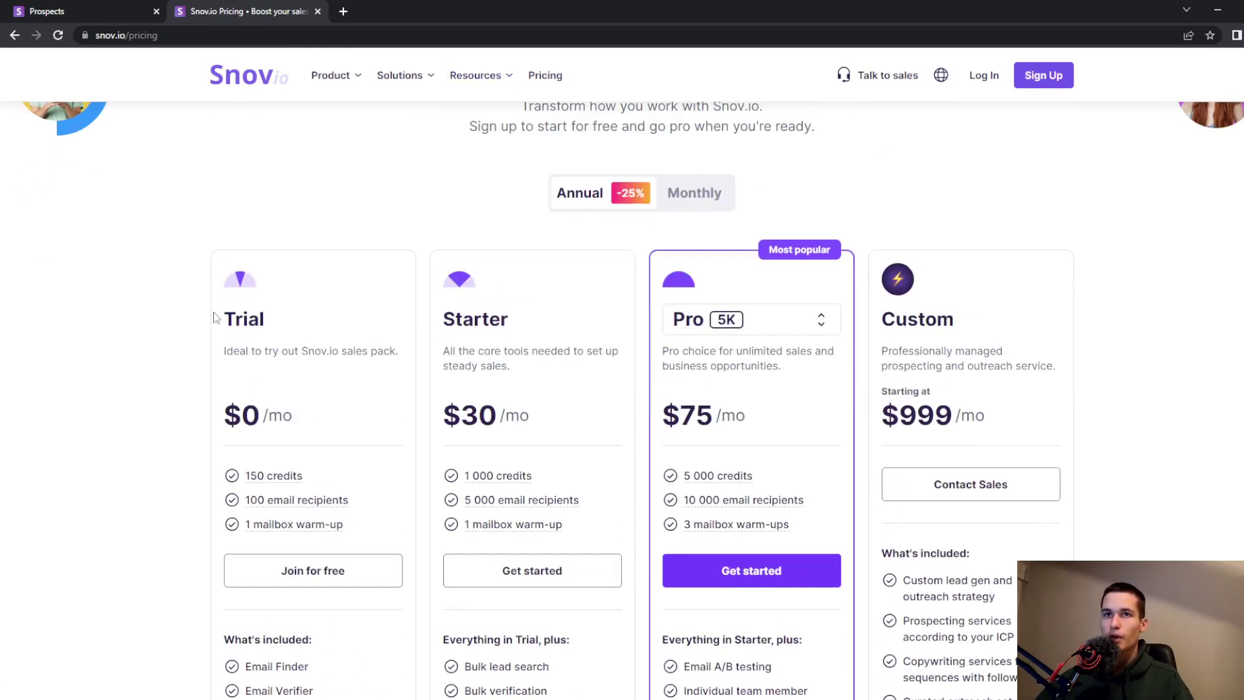
left_click_drag(216, 318, 360, 324)
left_click_drag(440, 316, 512, 324)
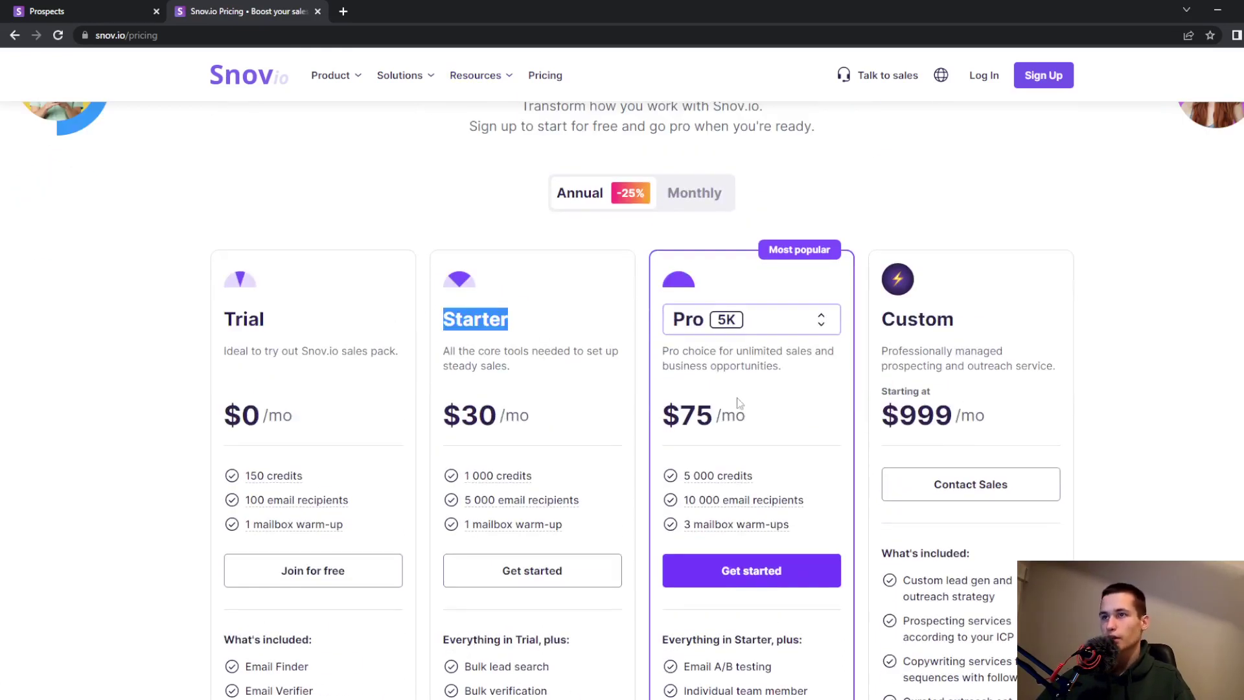
scroll(827, 407, "down", 3)
scroll(827, 407, "up", 1)
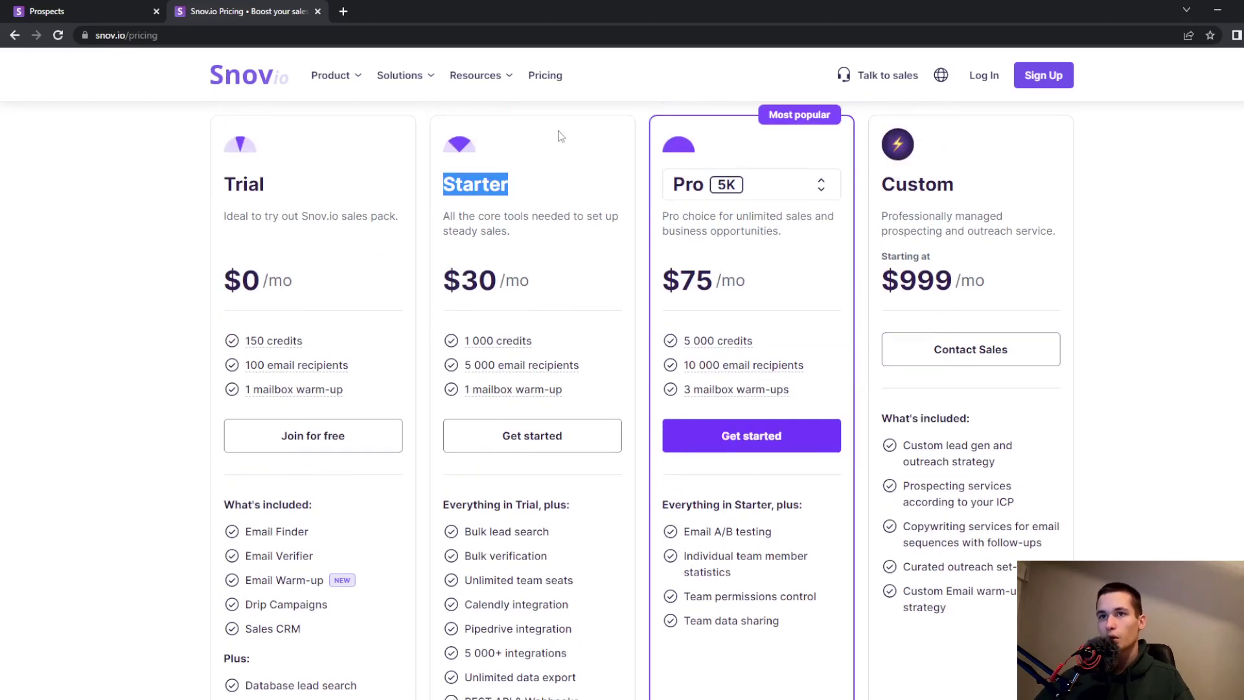
left_click(576, 194)
Review the Trial features and the Starter plan's $30 /mo price, then return to the prospect list.
left_click_drag(283, 188, 197, 198)
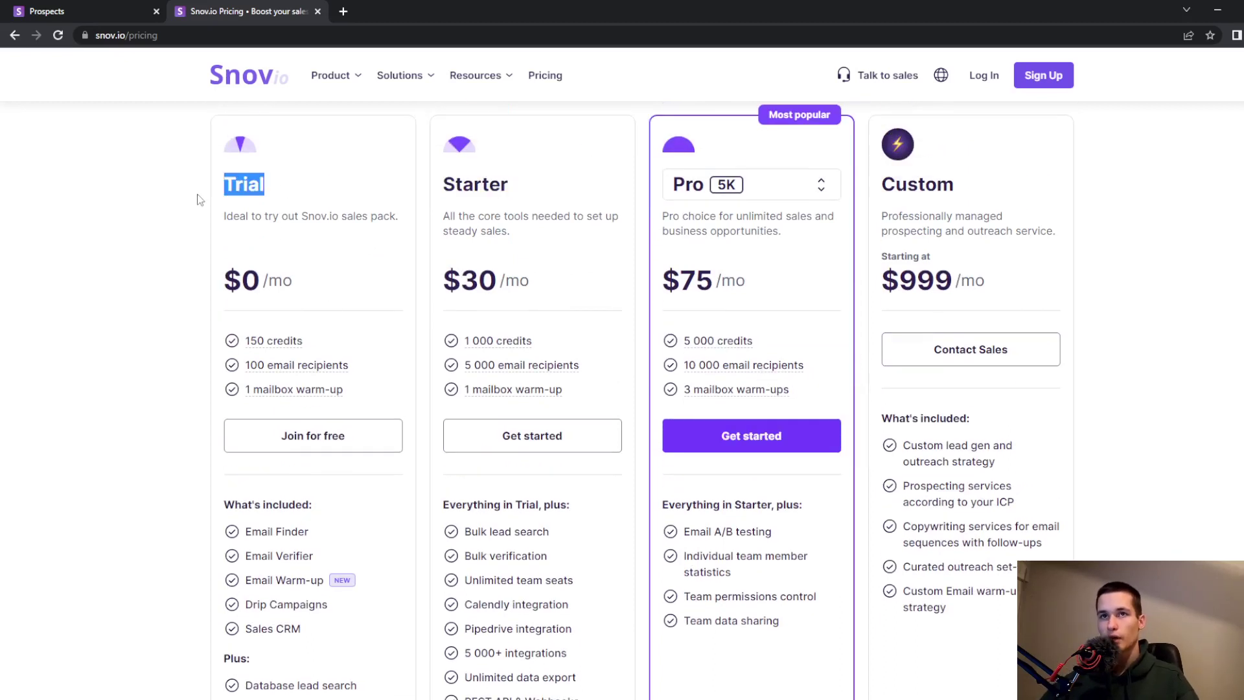
scroll(347, 250, "down", 2)
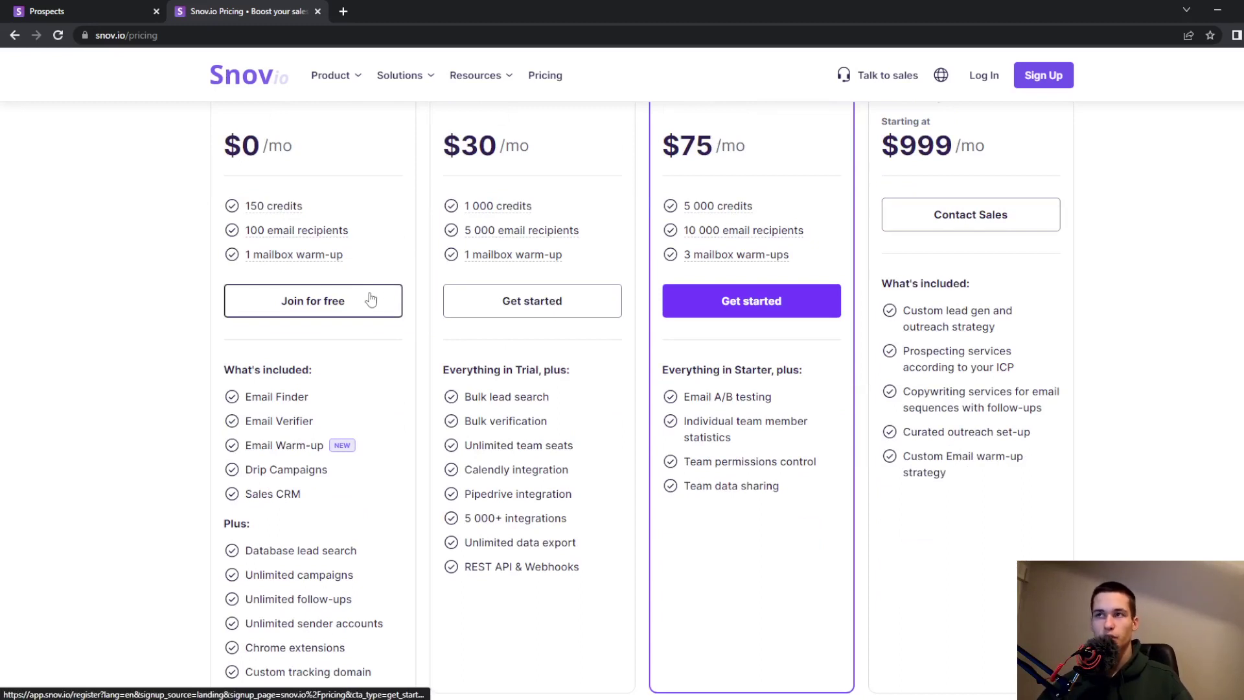
scroll(376, 295, "down", 2)
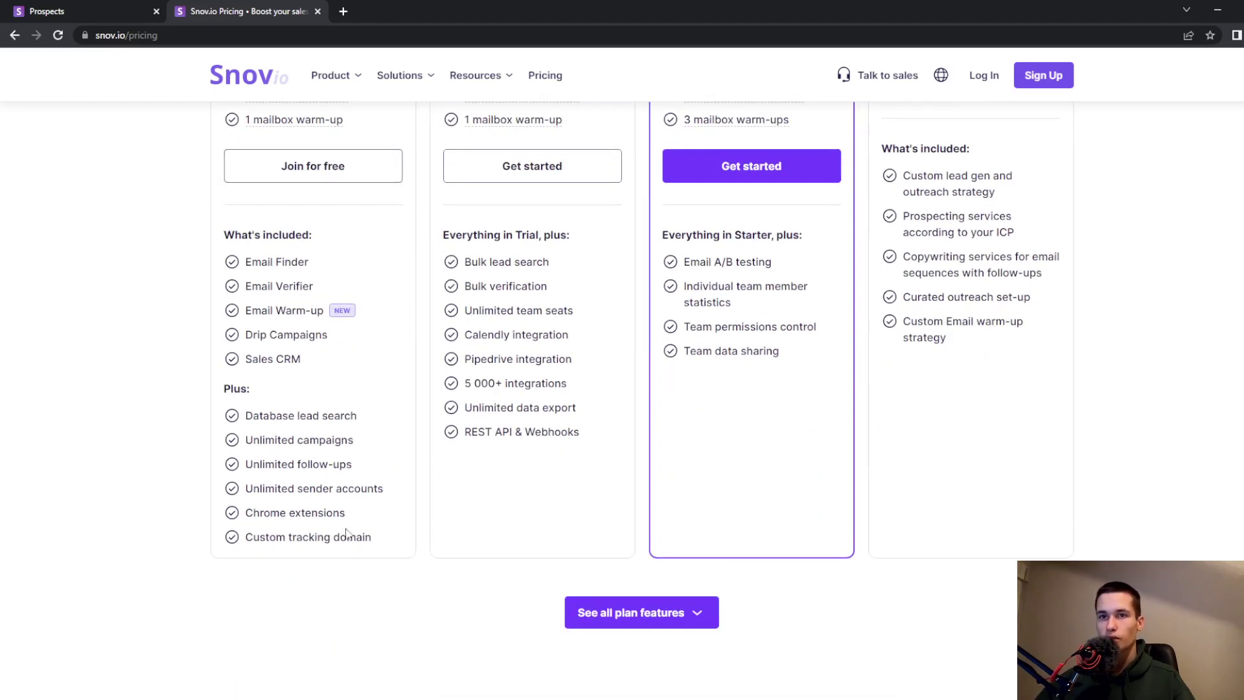
left_click_drag(346, 537, 241, 288)
left_click(374, 312)
scroll(373, 318, "up", 4)
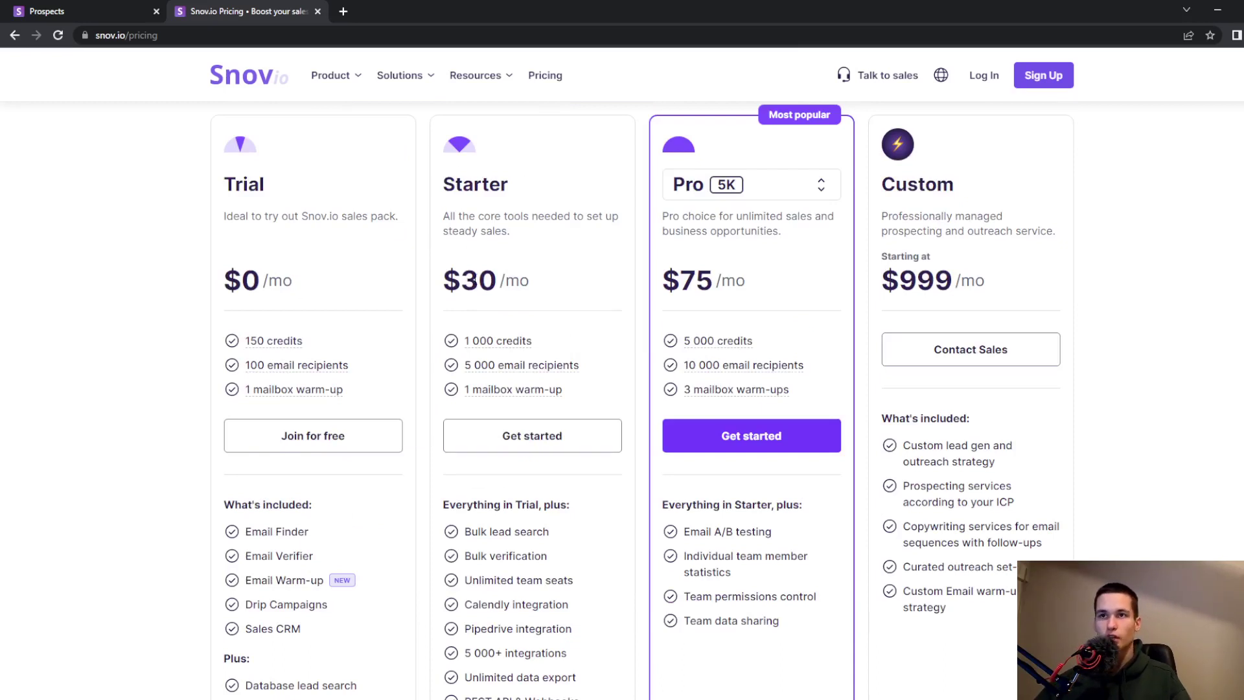
left_click_drag(438, 289, 547, 283)
left_click(538, 287)
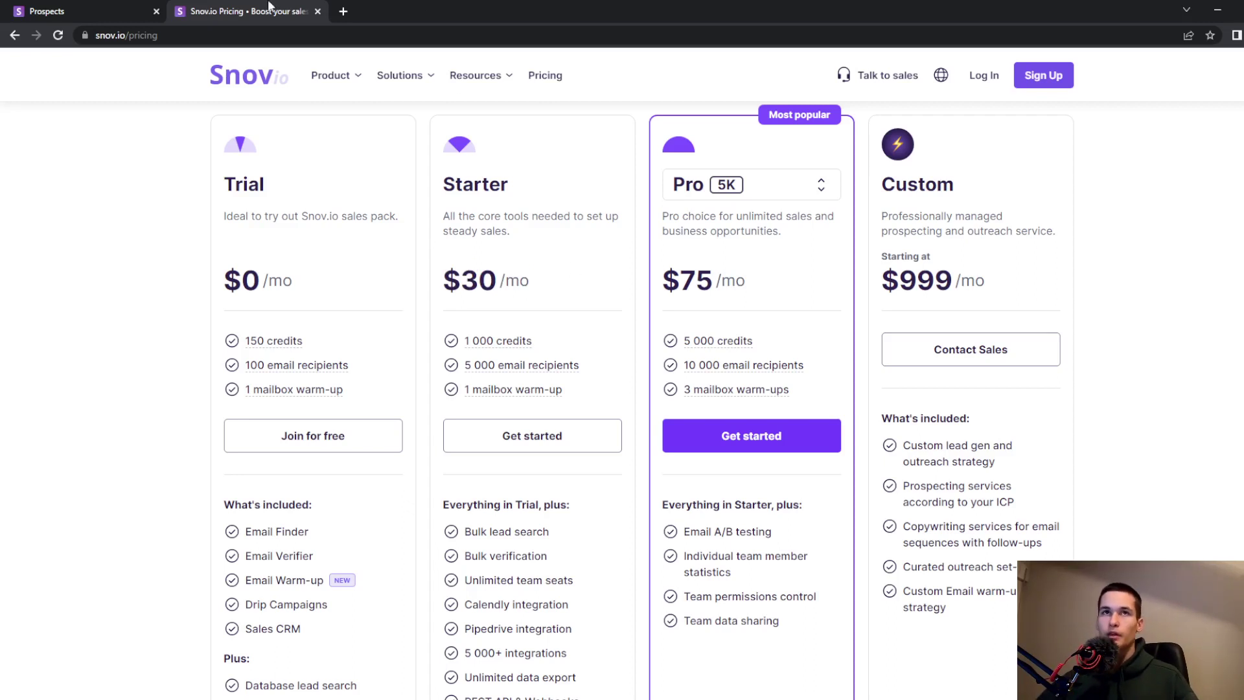
left_click(100, 6)
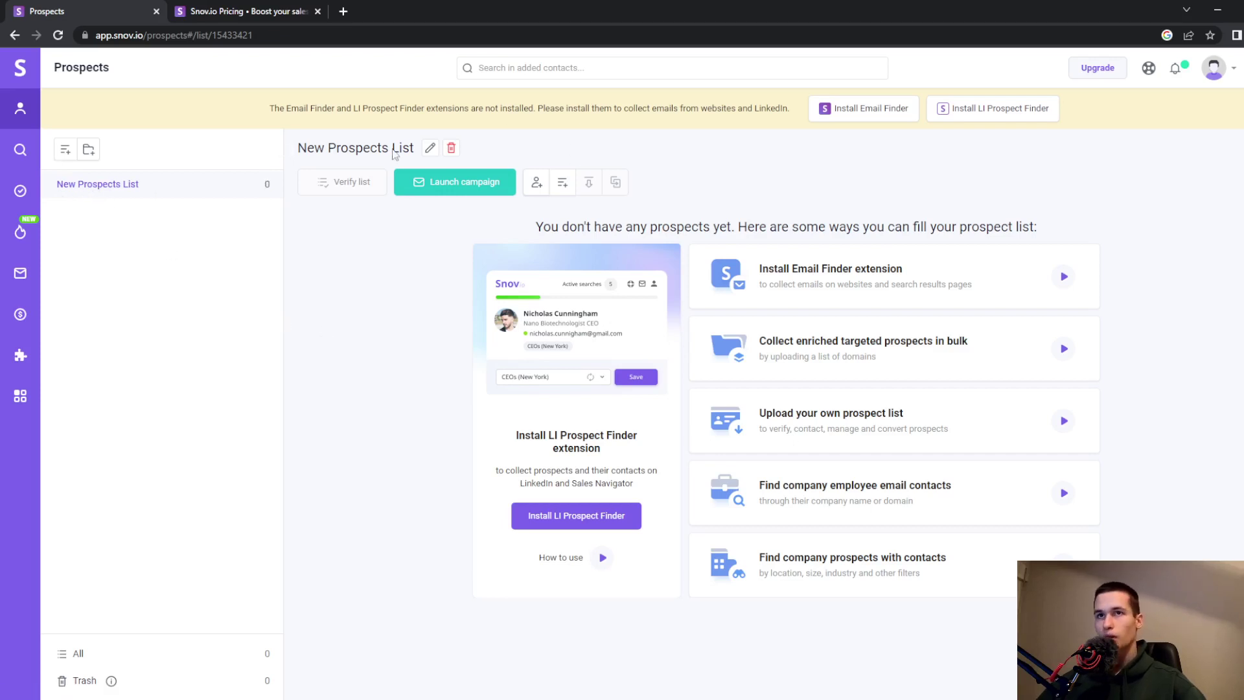
Rename the prospect list to 'campaign' and launch an email drip campaign for it.
left_click(429, 148)
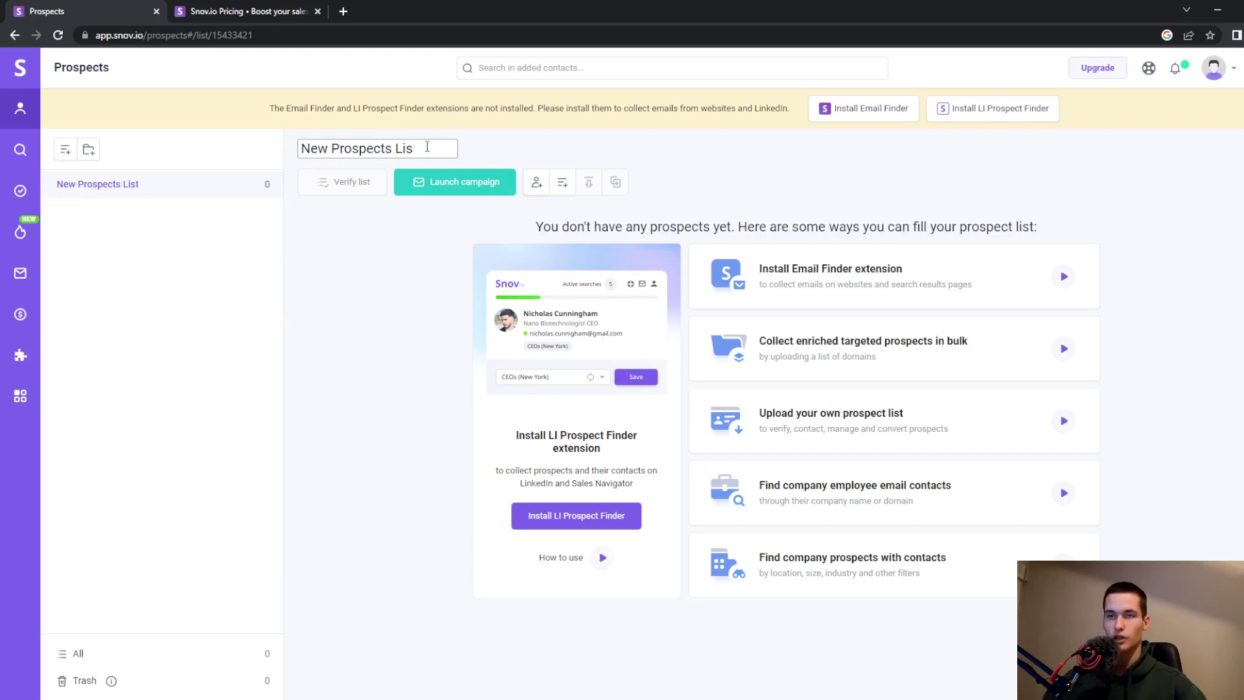
key("BackSpace")
key("BackSpace")
key("BackSpace")
key("BackSpace")
key("BackSpace")
key("BackSpace")
key("BackSpace")
key("BackSpace")
key("BackSpace")
key("BackSpace")
key("BackSpace")
key("BackSpace")
key("BackSpace")
key("BackSpace")
key("BackSpace")
key("BackSpace")
key("BackSpace")
key("BackSpace")
type("campai")
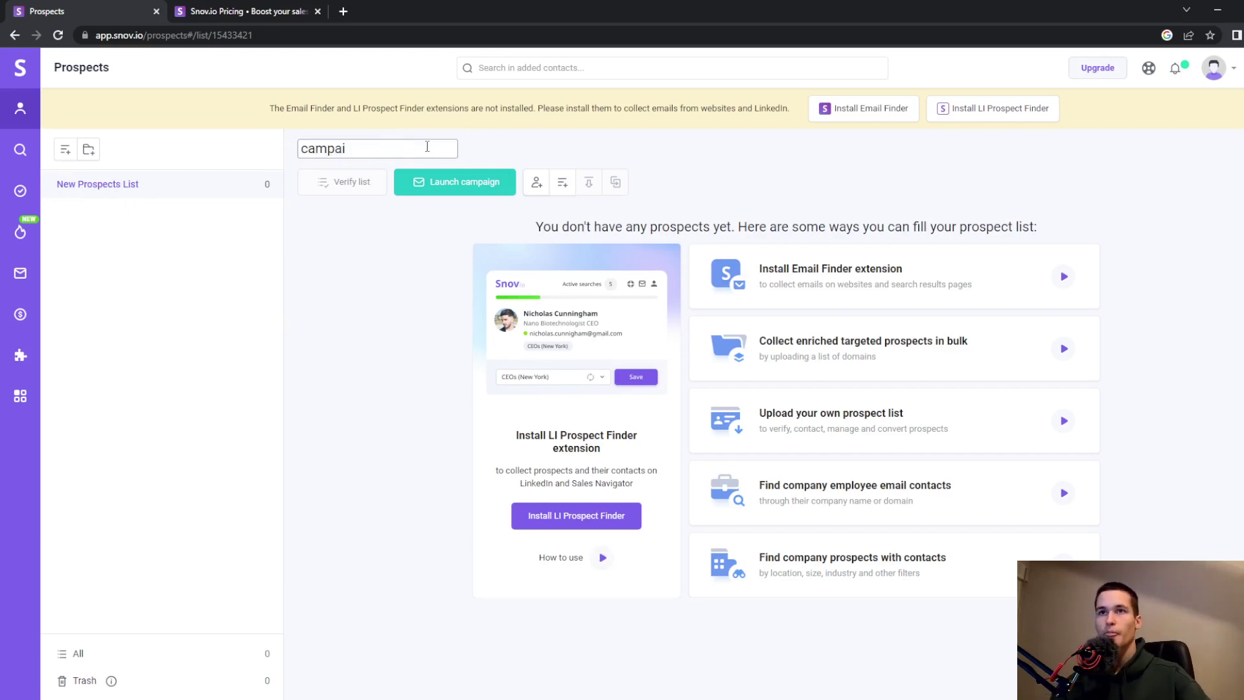
type("gn")
key("Return")
mouse_move(20, 149)
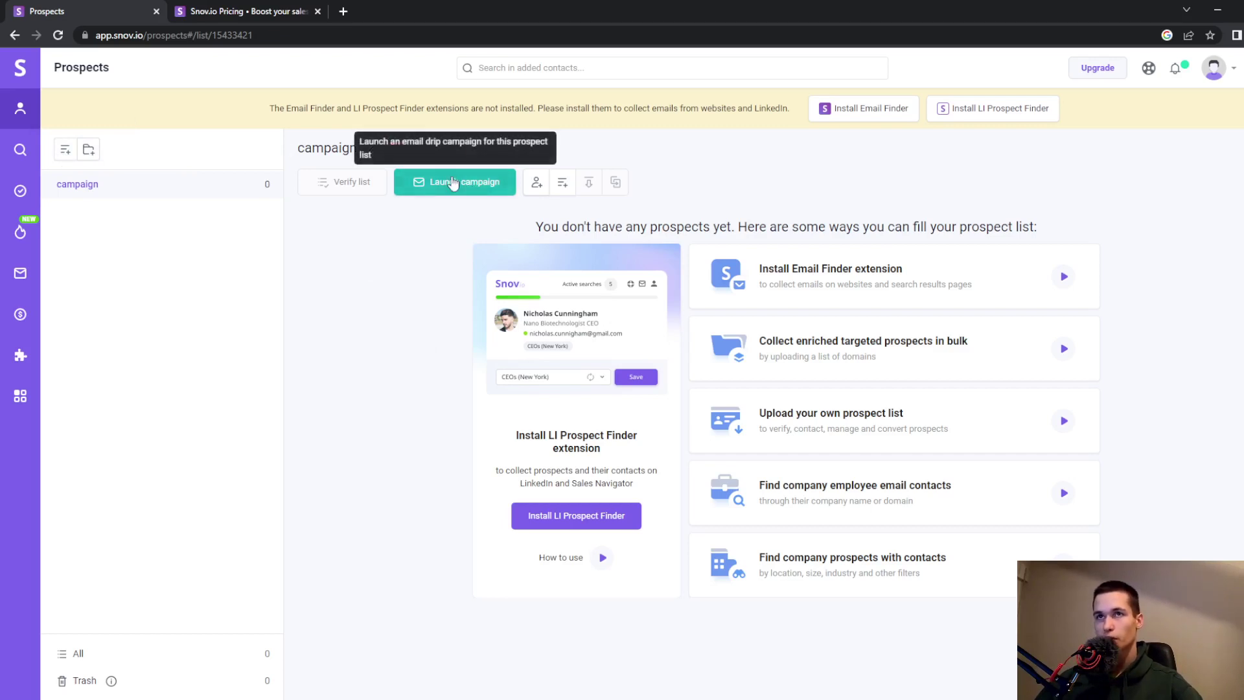
left_click(453, 183)
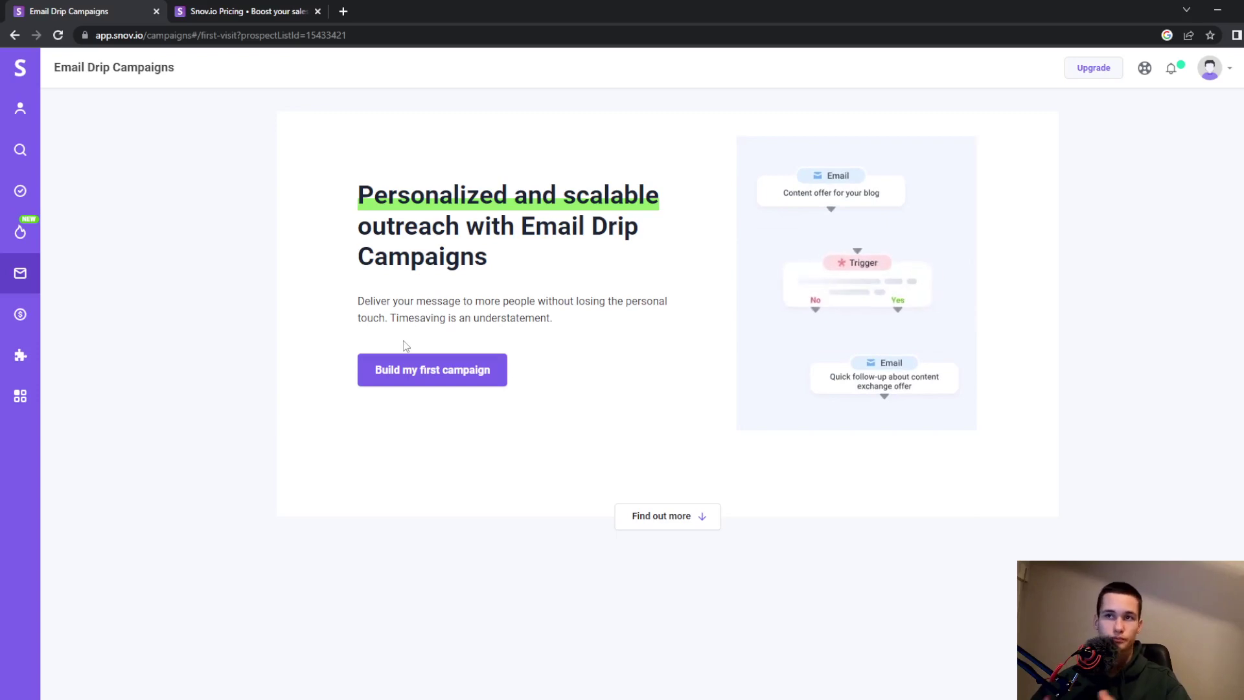
Choose Build my first campaign to get an empty sequence canvas.
left_click(421, 366)
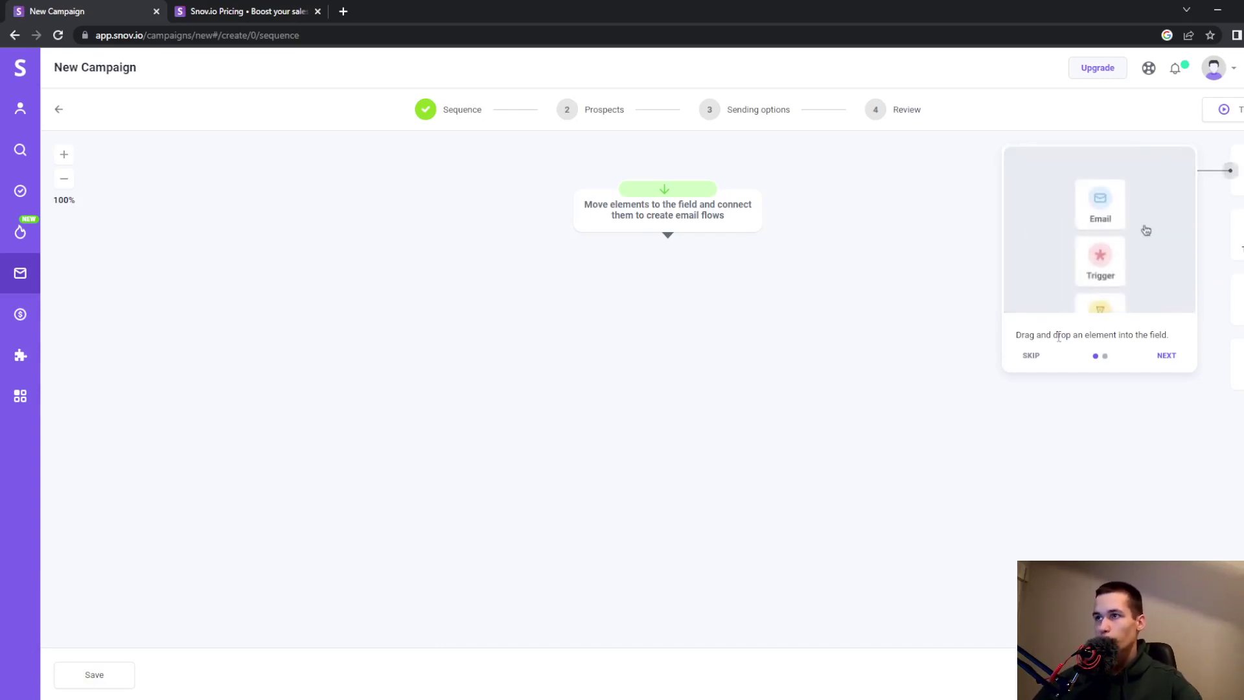
Dismiss the tutorial, then add two Email steps chained from the flow start.
left_click(1166, 355)
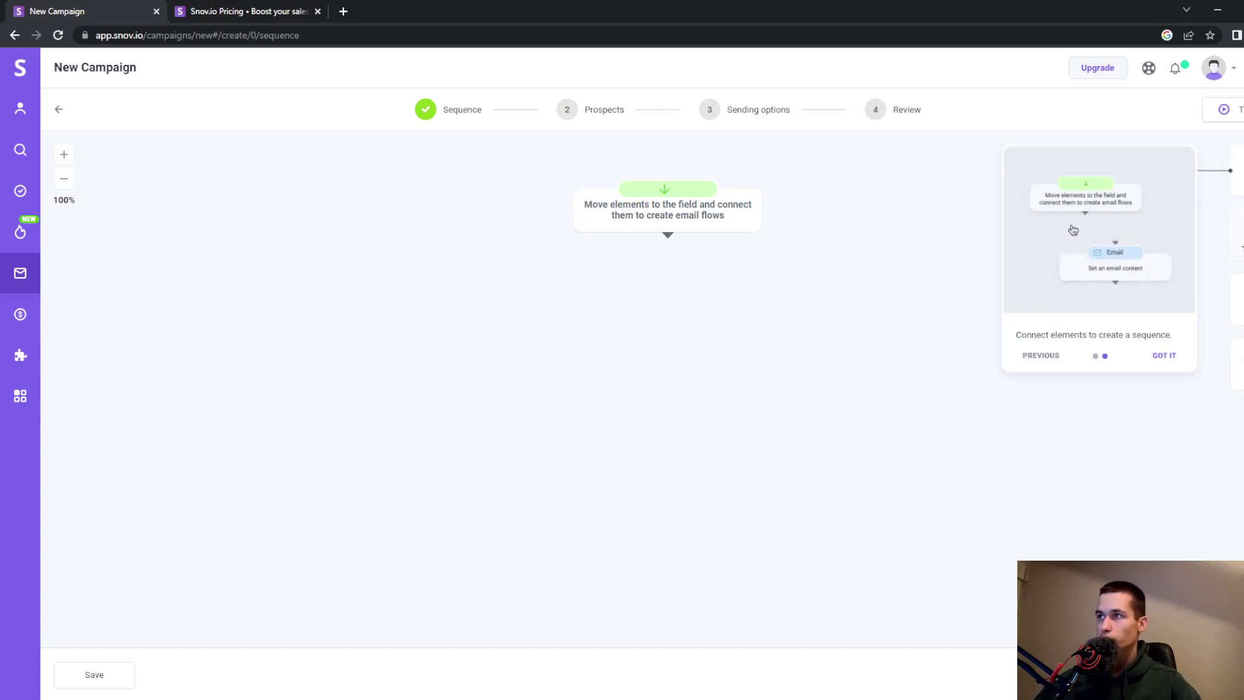
left_click(1173, 357)
left_click_drag(1236, 170, 463, 349)
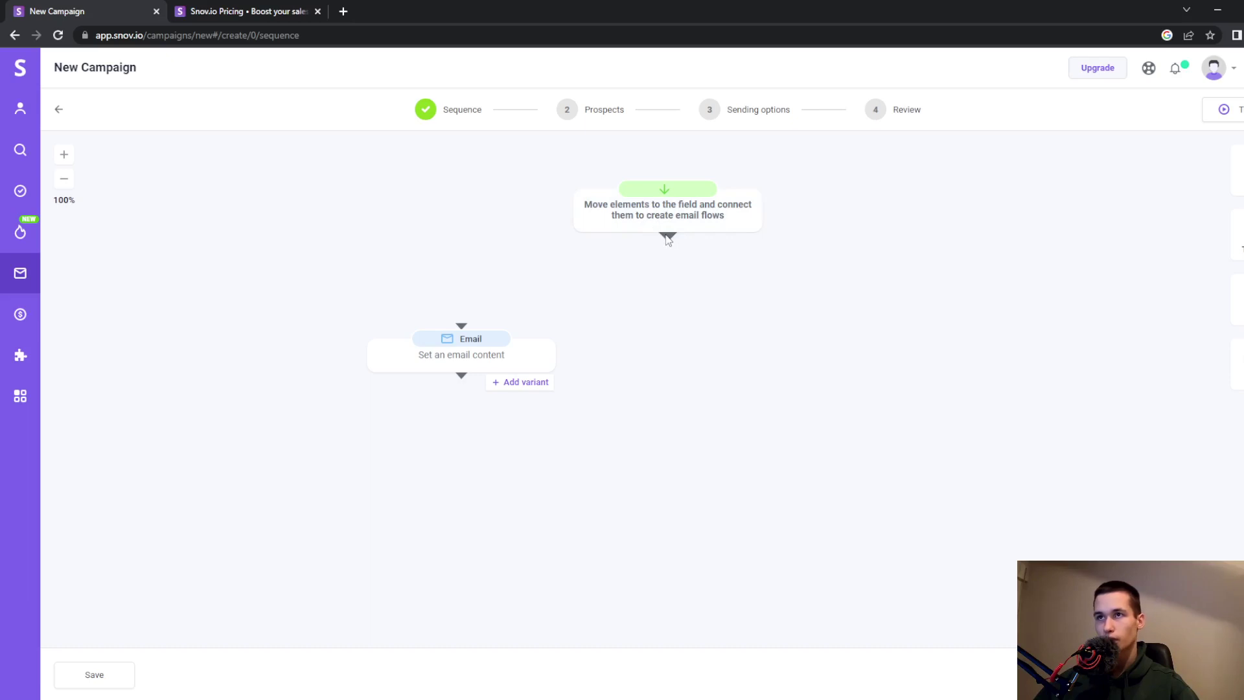
left_click_drag(668, 239, 506, 334)
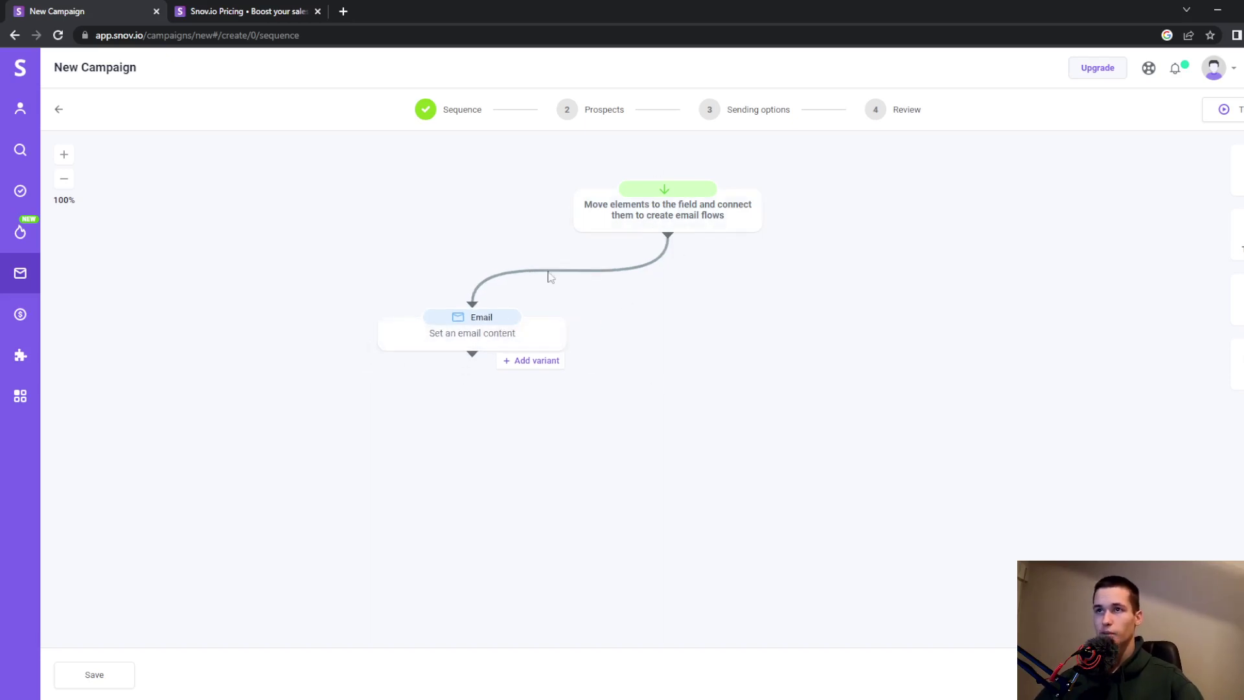
left_click_drag(1234, 172, 829, 352)
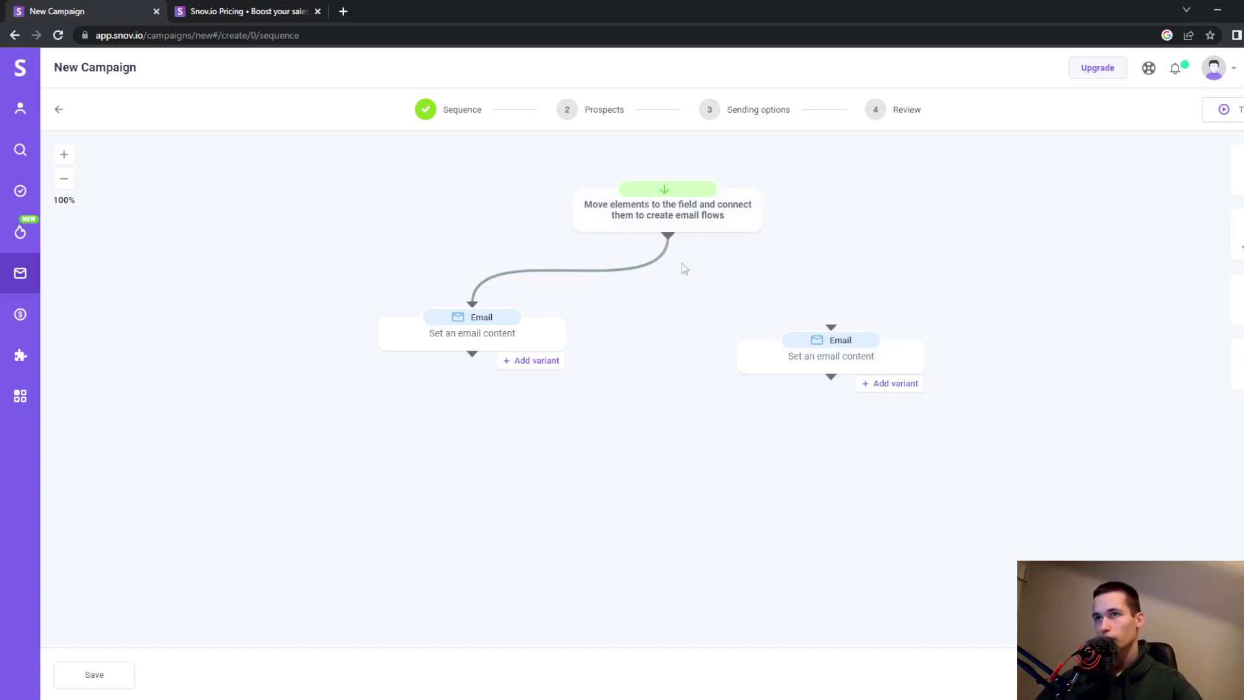
left_click_drag(812, 348, 319, 440)
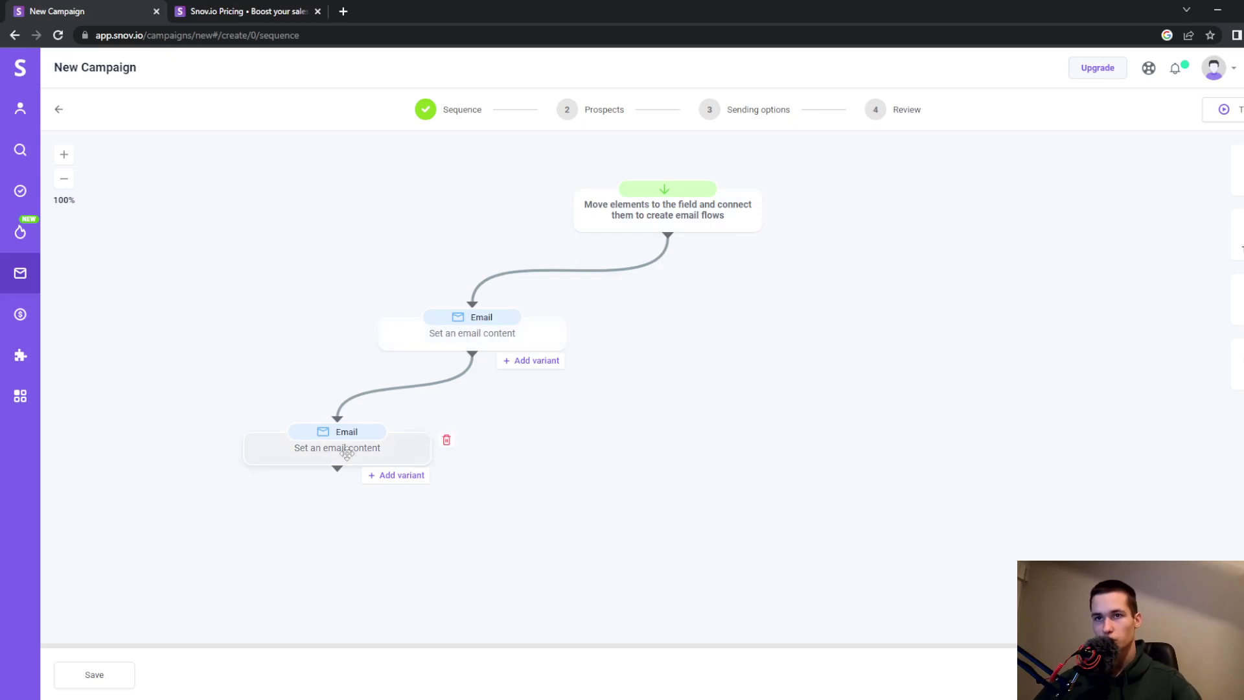
Type 'content' into the first Email's body and inspect its HTML source code.
left_click(522, 333)
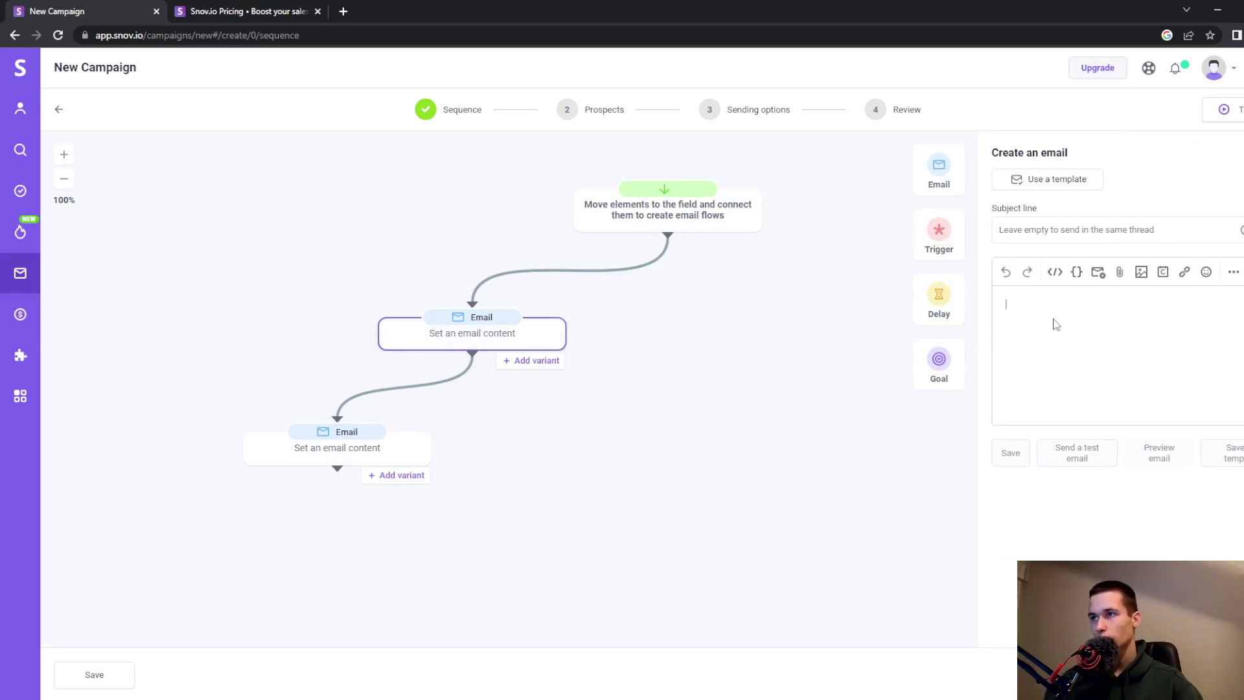
type("content")
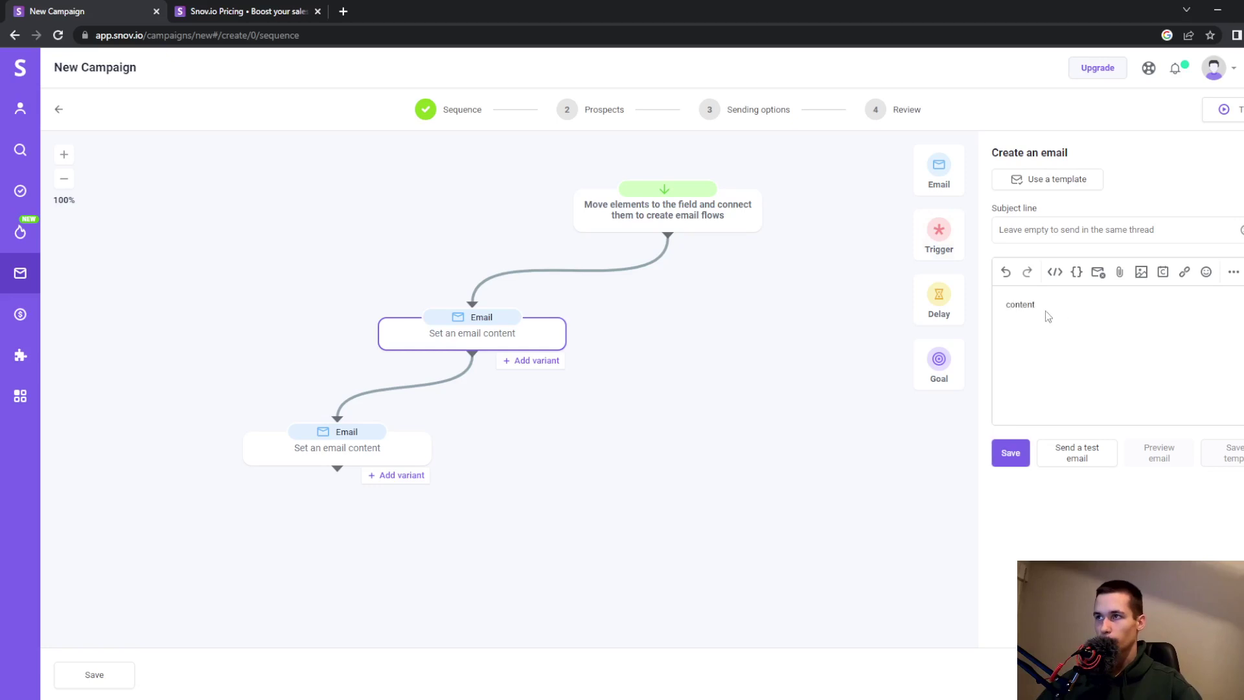
left_click(1055, 272)
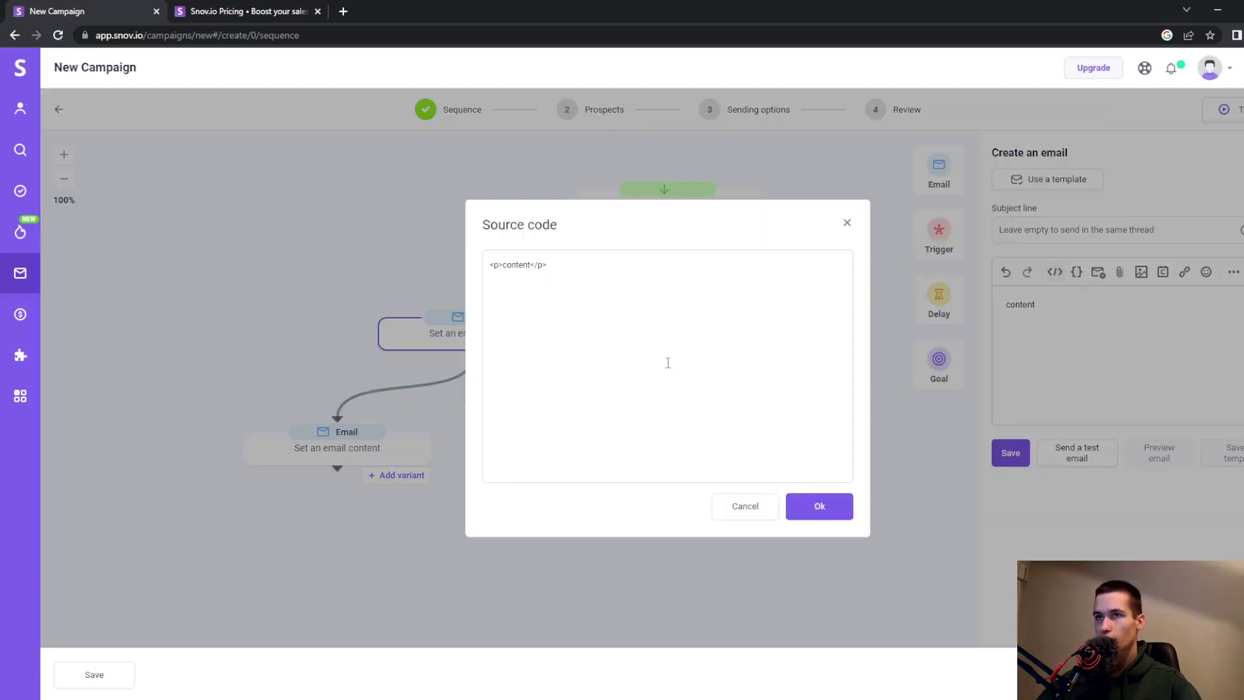
left_click_drag(584, 283, 471, 267)
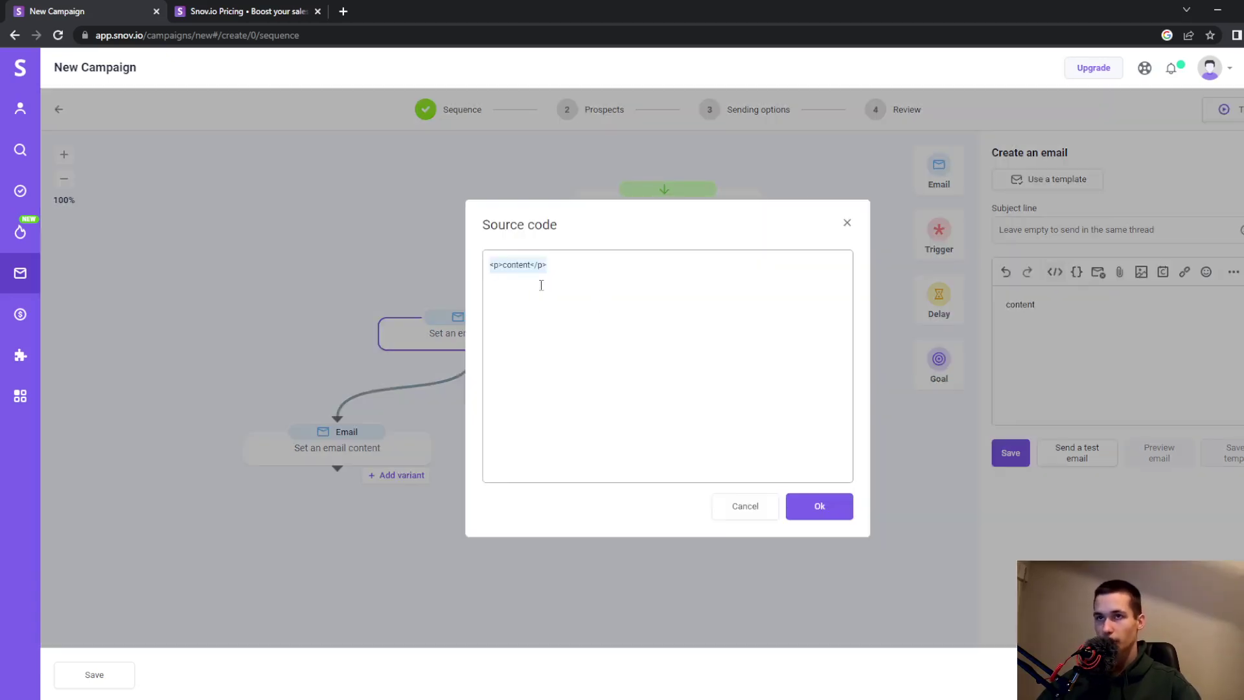
left_click(846, 224)
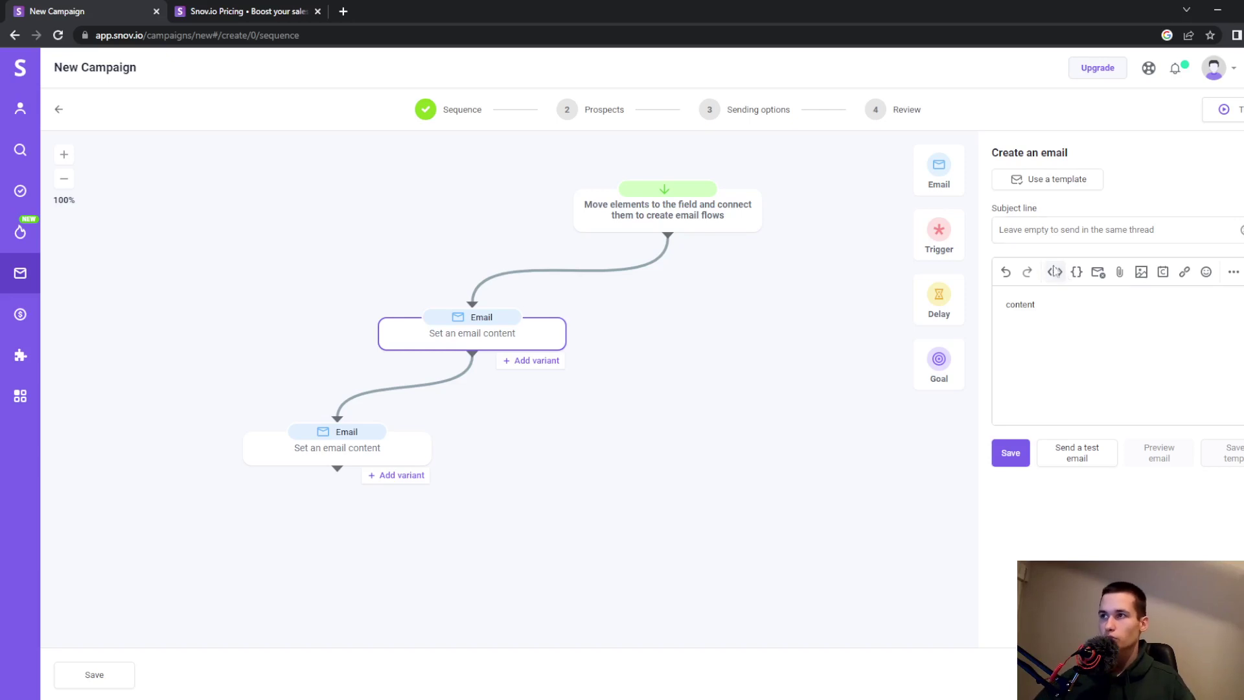
double_click(1060, 308)
Make the body text bold and switch its font to Arial Black.
left_click(1069, 309)
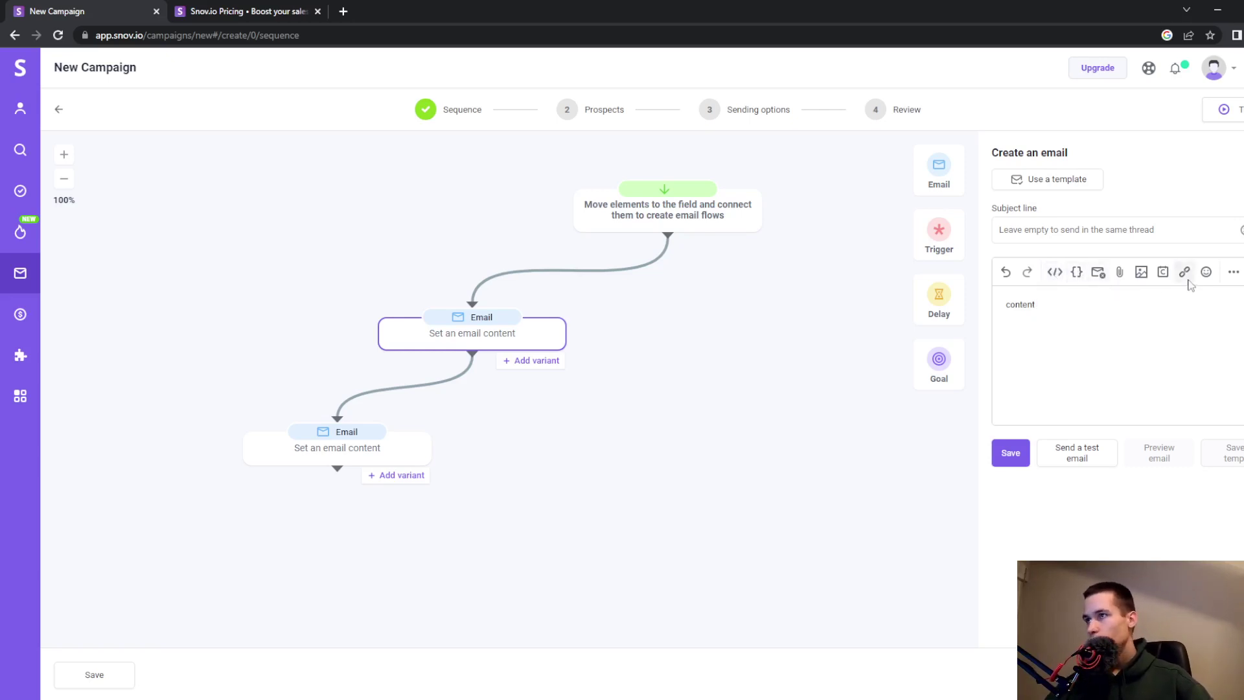
left_click(1234, 276)
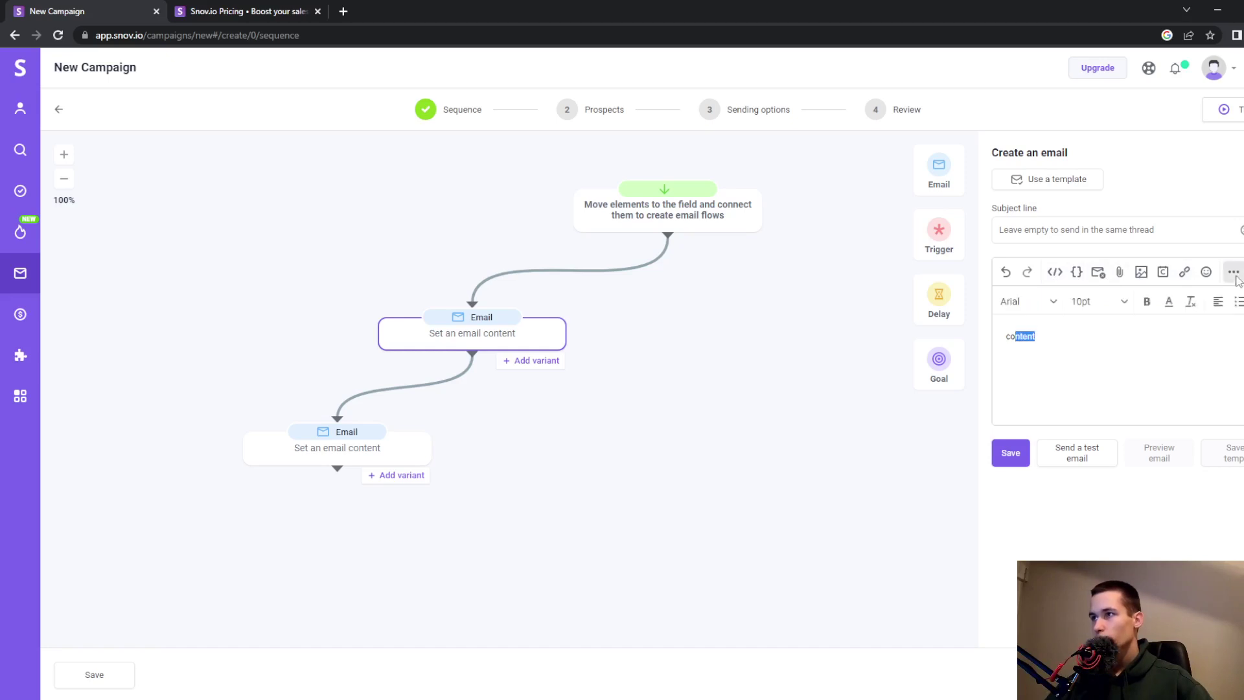
left_click(1147, 302)
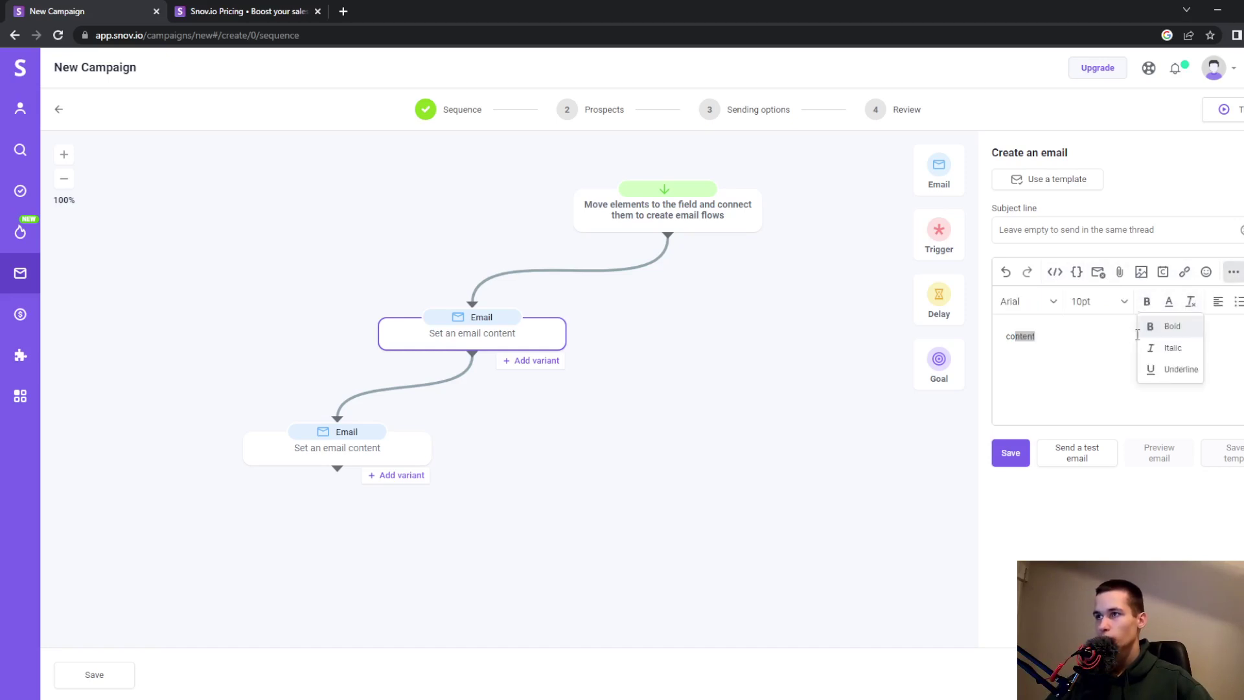
key("Escape")
left_click(1055, 332)
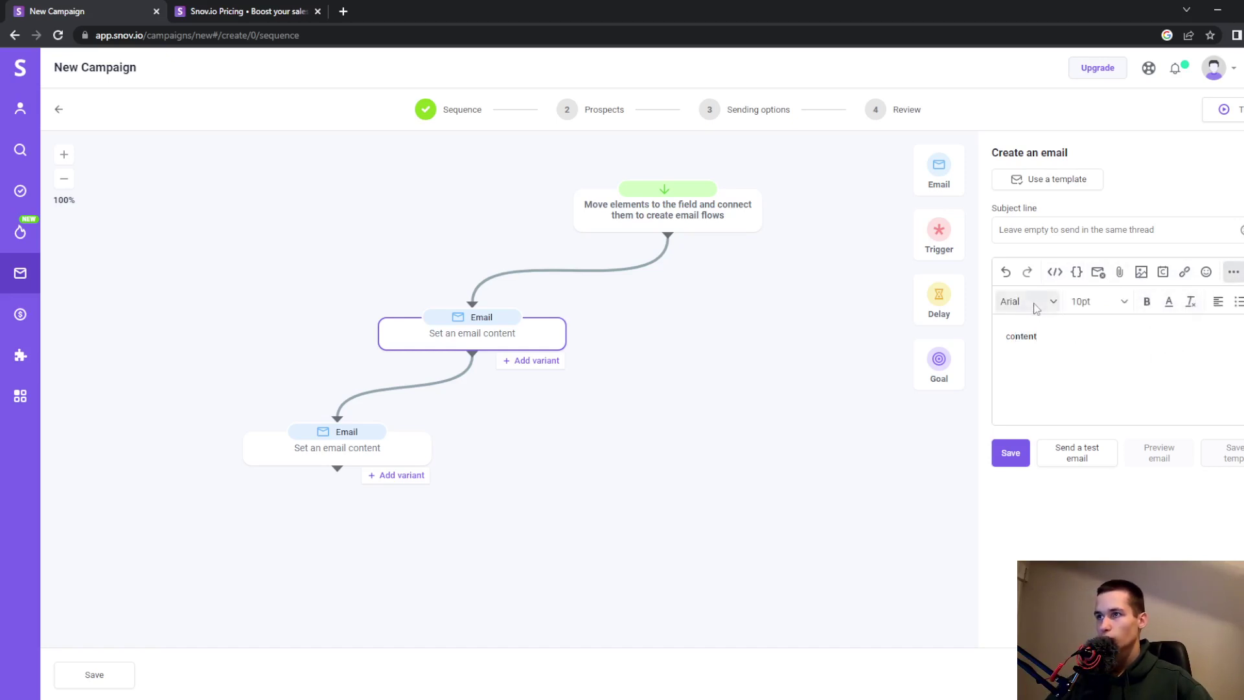
left_click(1029, 302)
key("Escape")
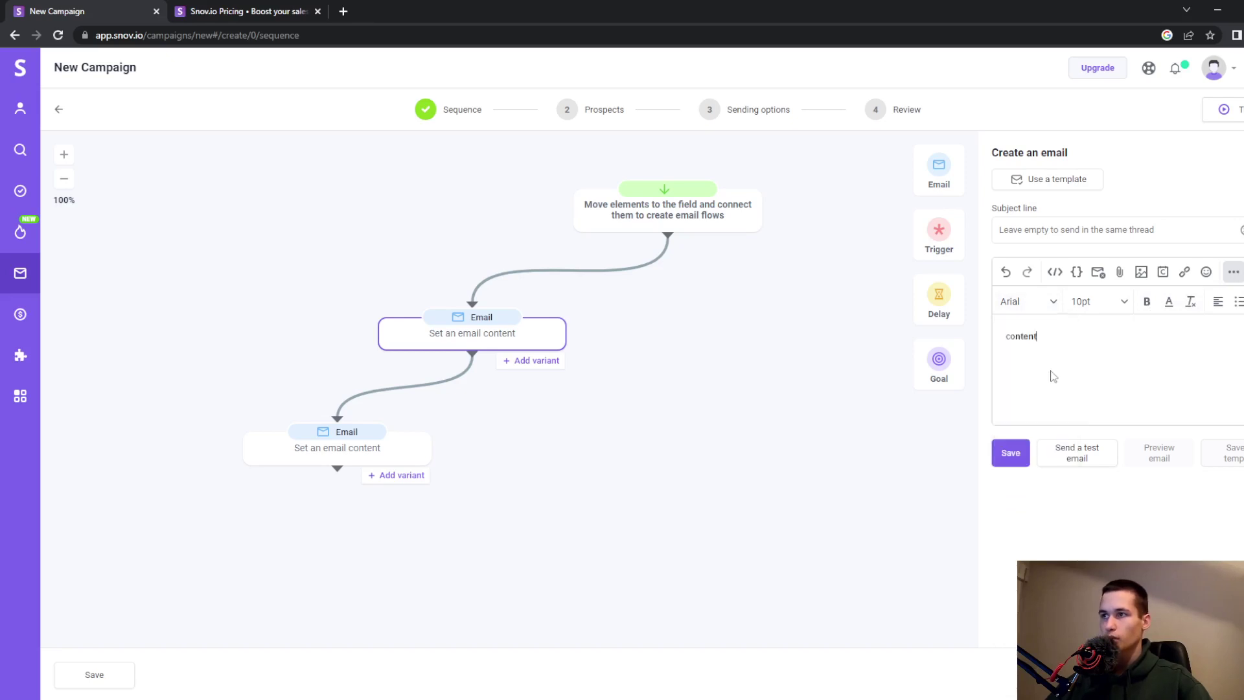
left_click(1036, 308)
left_click(1047, 350)
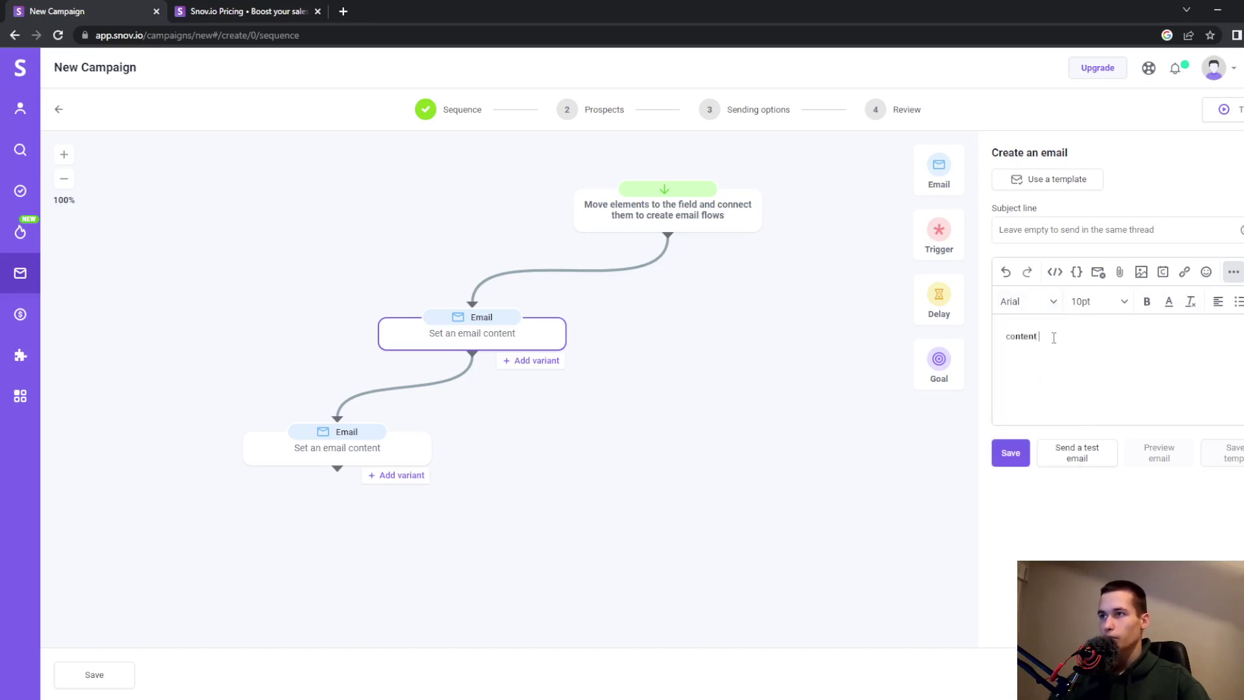
type("sdf")
left_click(1036, 300)
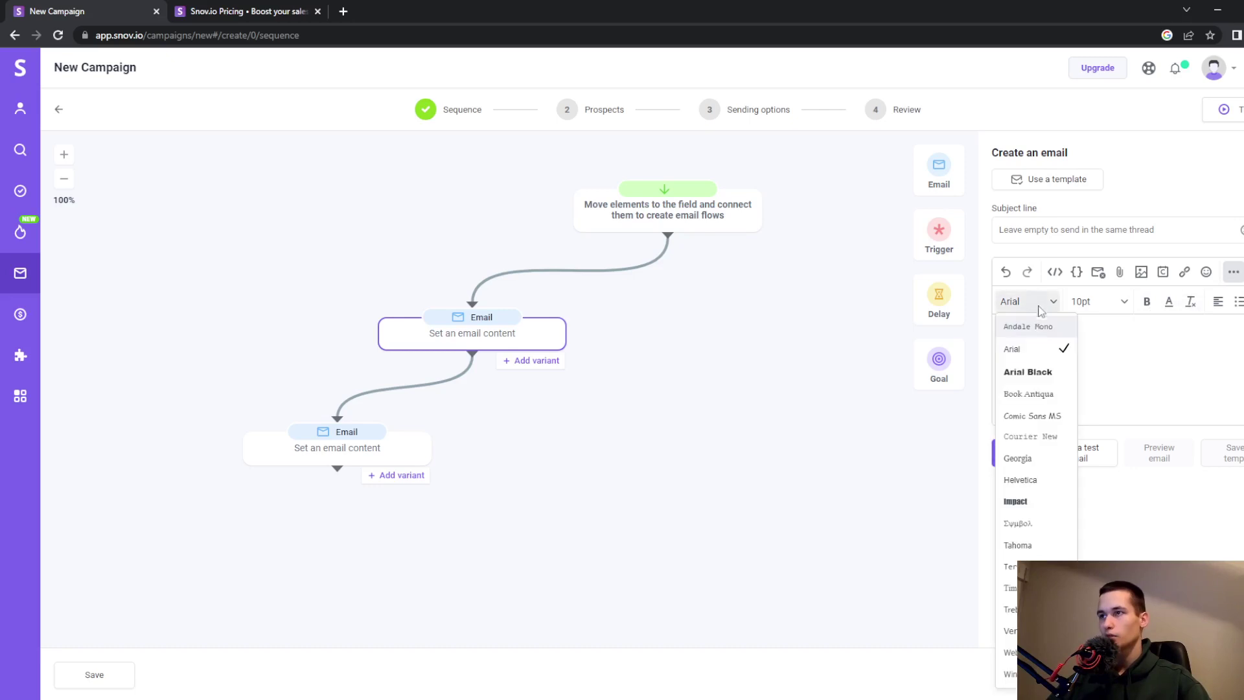
left_click(1027, 369)
type("sdfsdf")
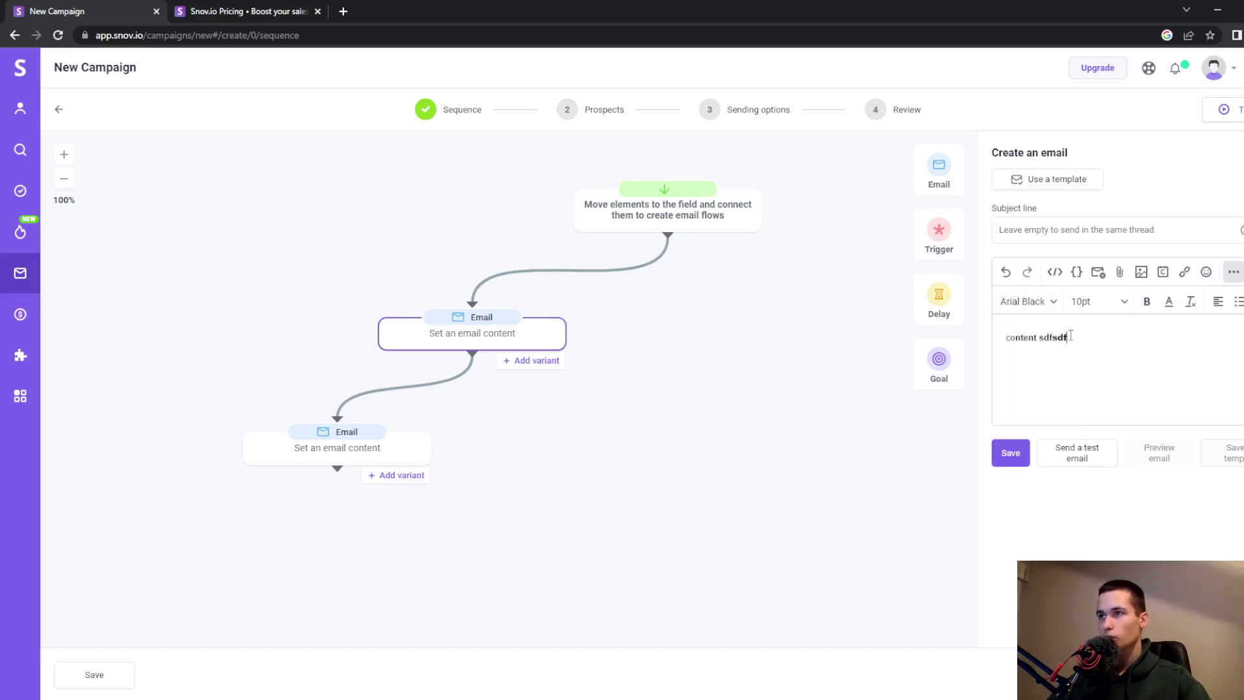
left_click_drag(1068, 337, 1052, 338)
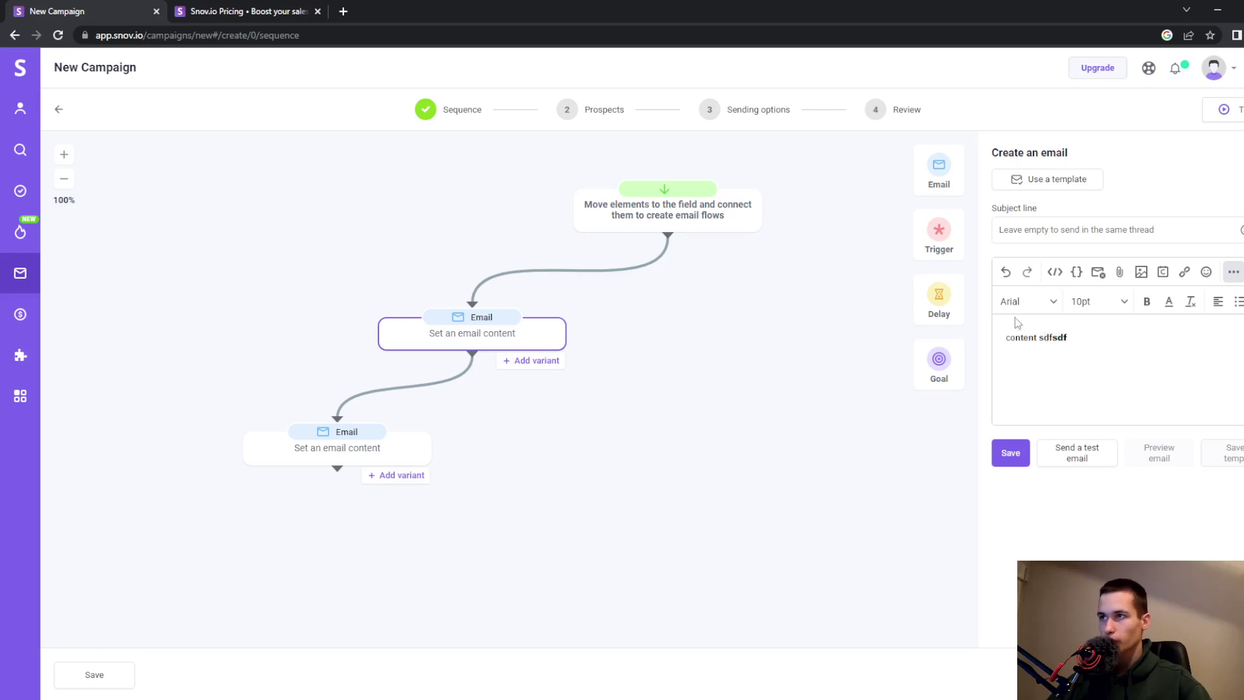
Try 12pt and 24pt sizes, settle on 10pt, colour the text purple, and close.
left_click(1114, 361)
left_click(1116, 306)
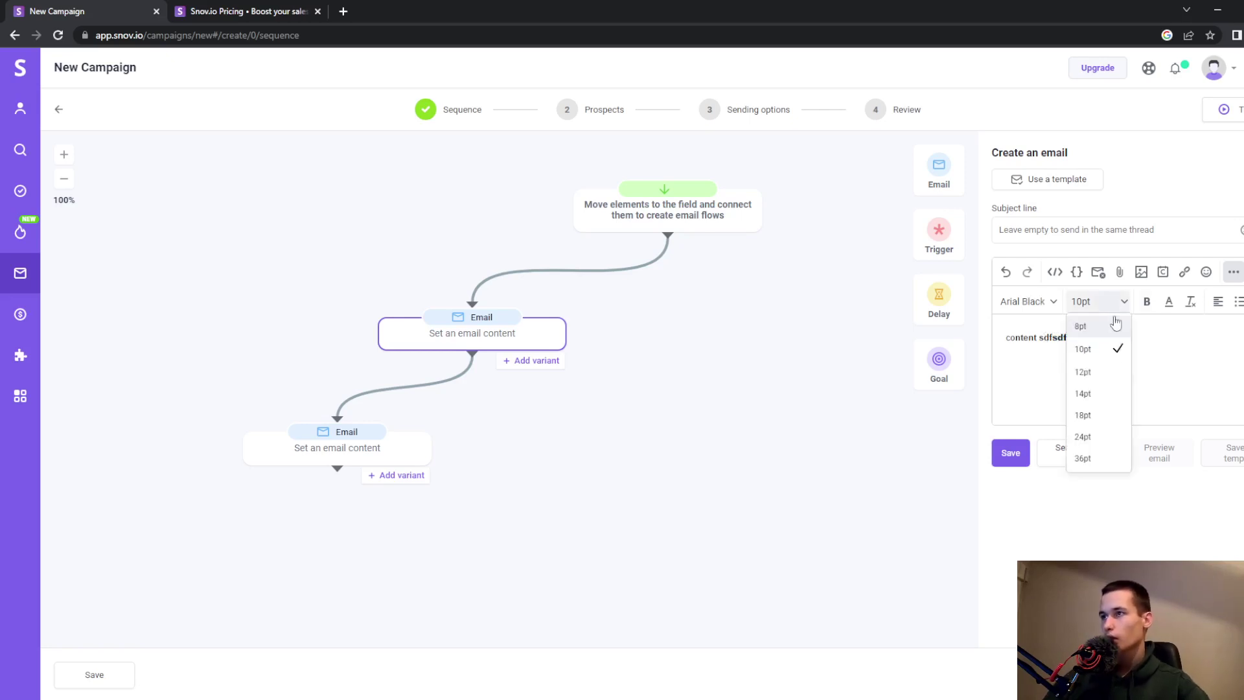
left_click(1108, 373)
left_click(1104, 302)
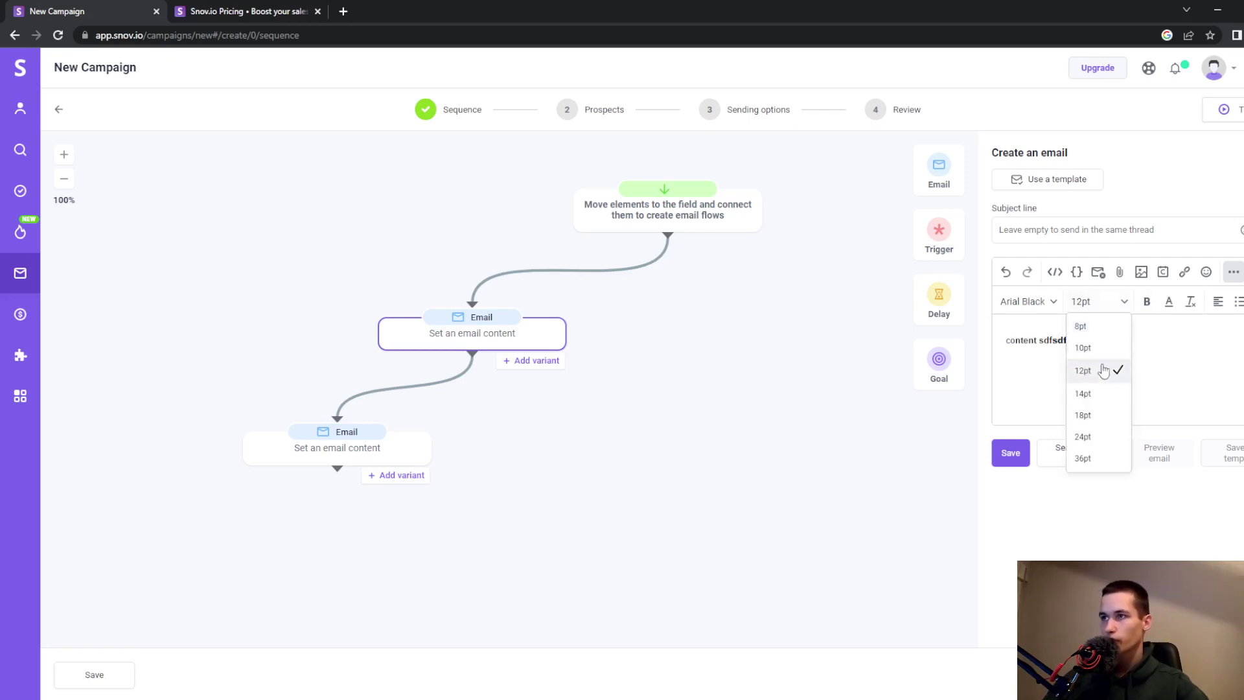
left_click(1098, 438)
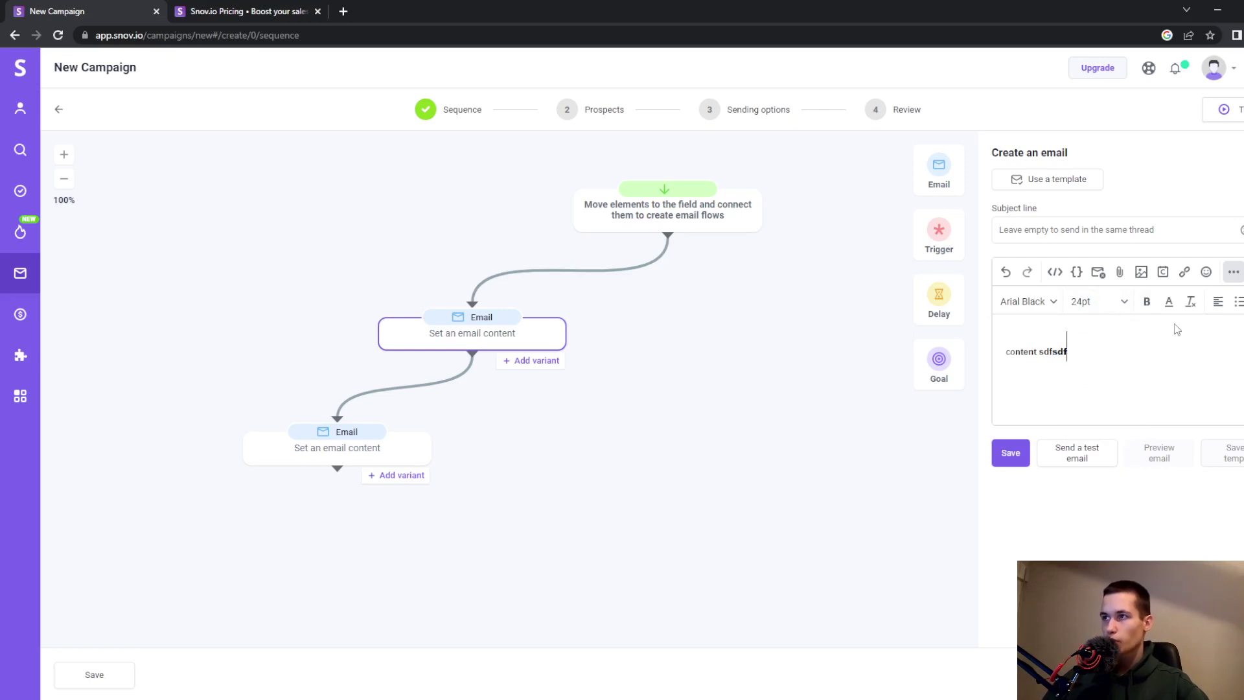
left_click(1169, 362)
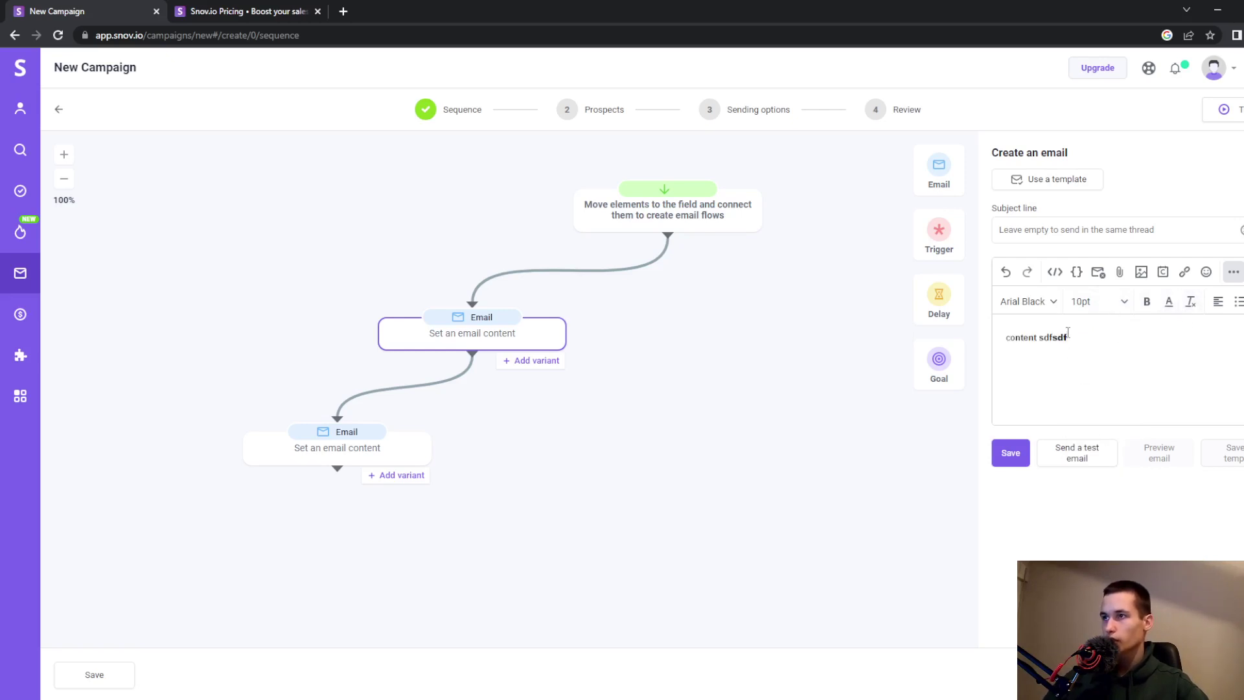
left_click_drag(1067, 331, 1012, 338)
left_click(1169, 302)
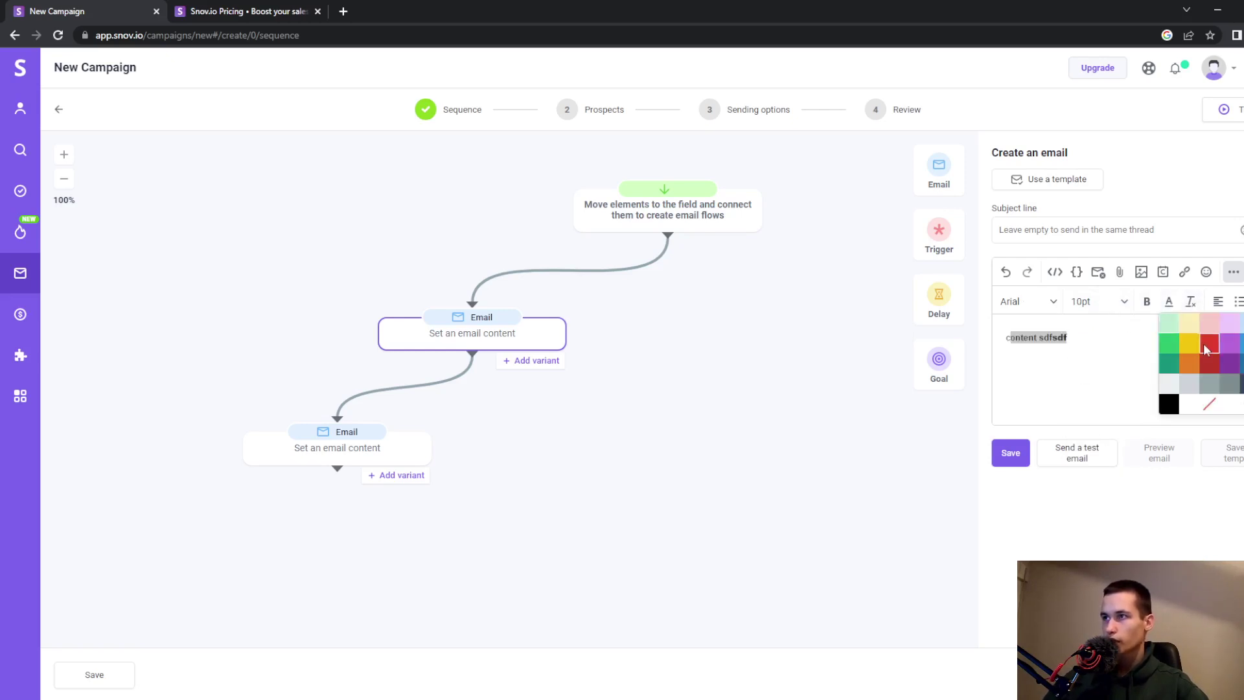
left_click(1235, 335)
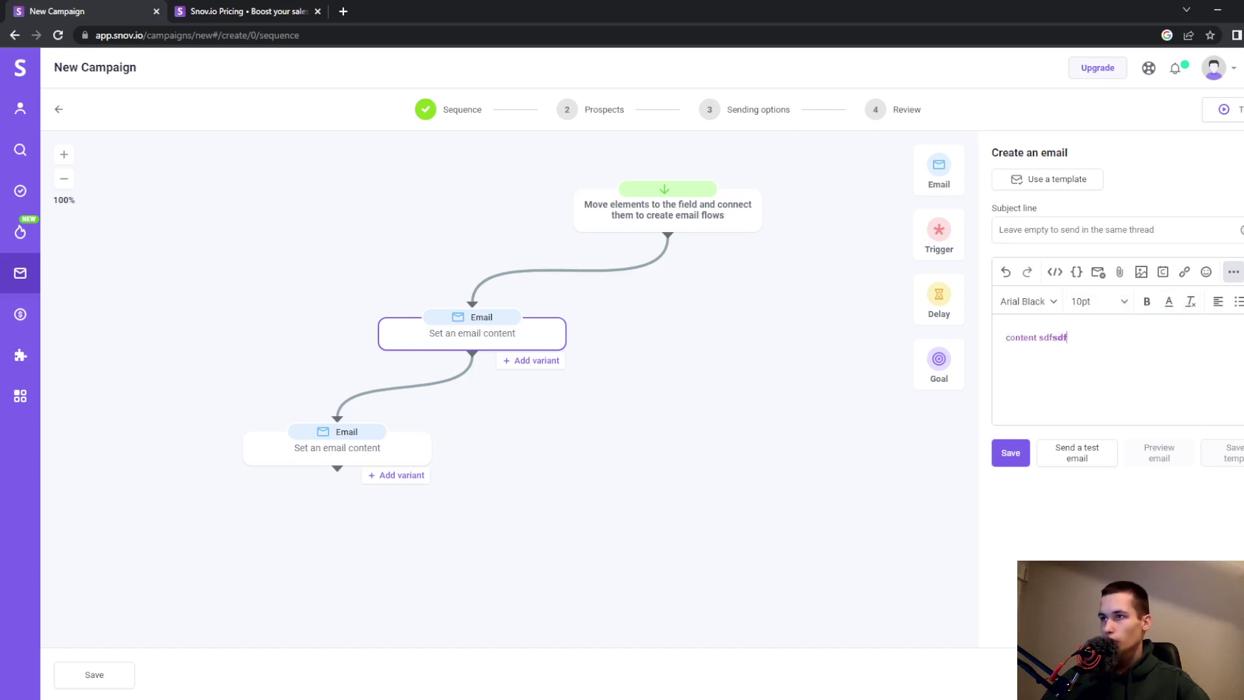
left_click(1011, 453)
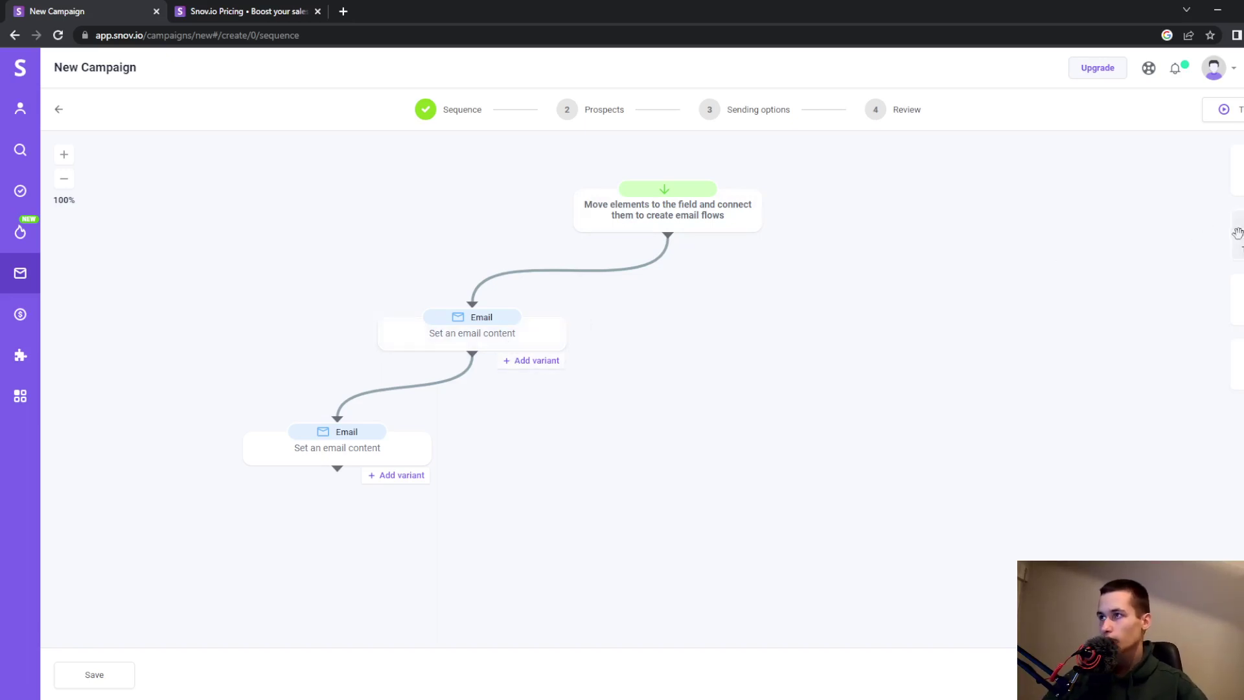
Place a Trigger step below the second Email and relink the flow start to the first Email.
left_click_drag(1134, 283, 765, 346)
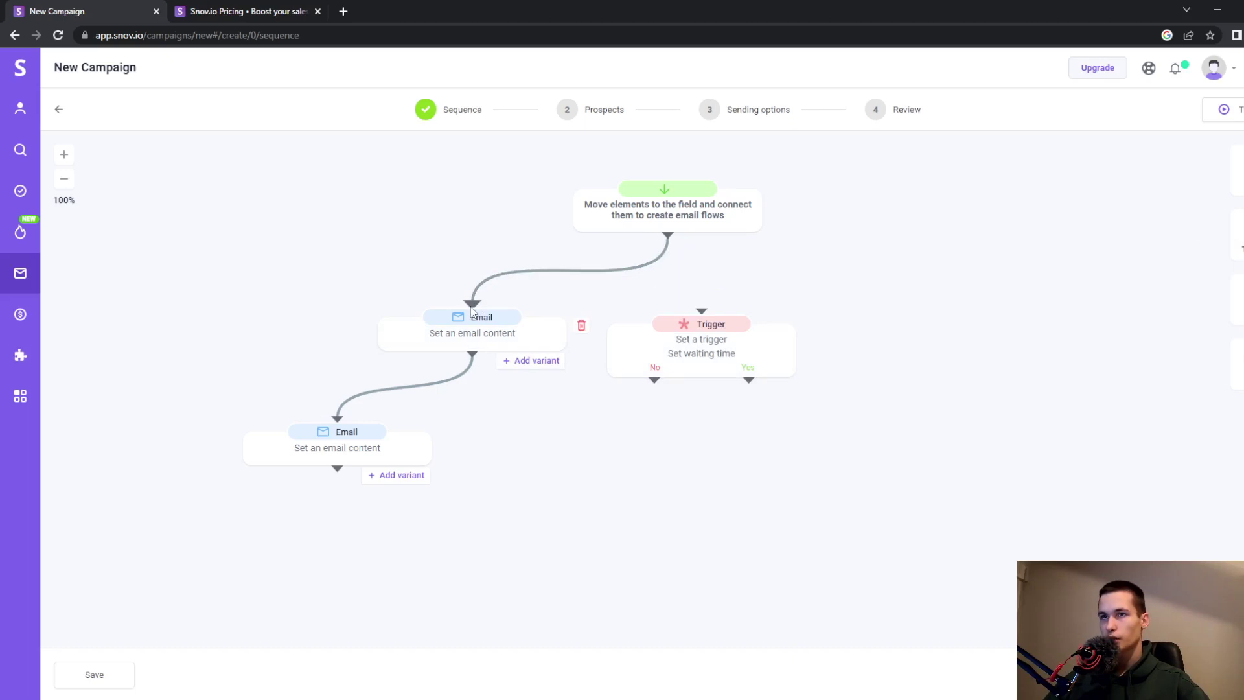
left_click(656, 266)
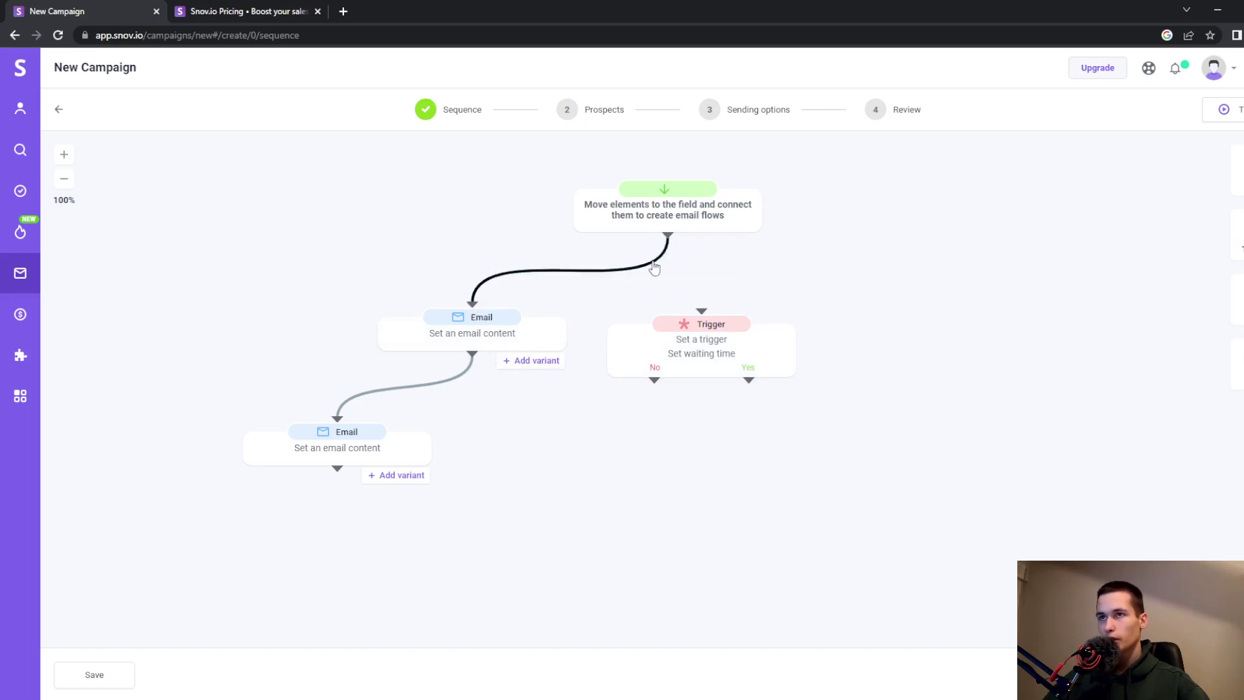
right_click(653, 265)
left_click(587, 259)
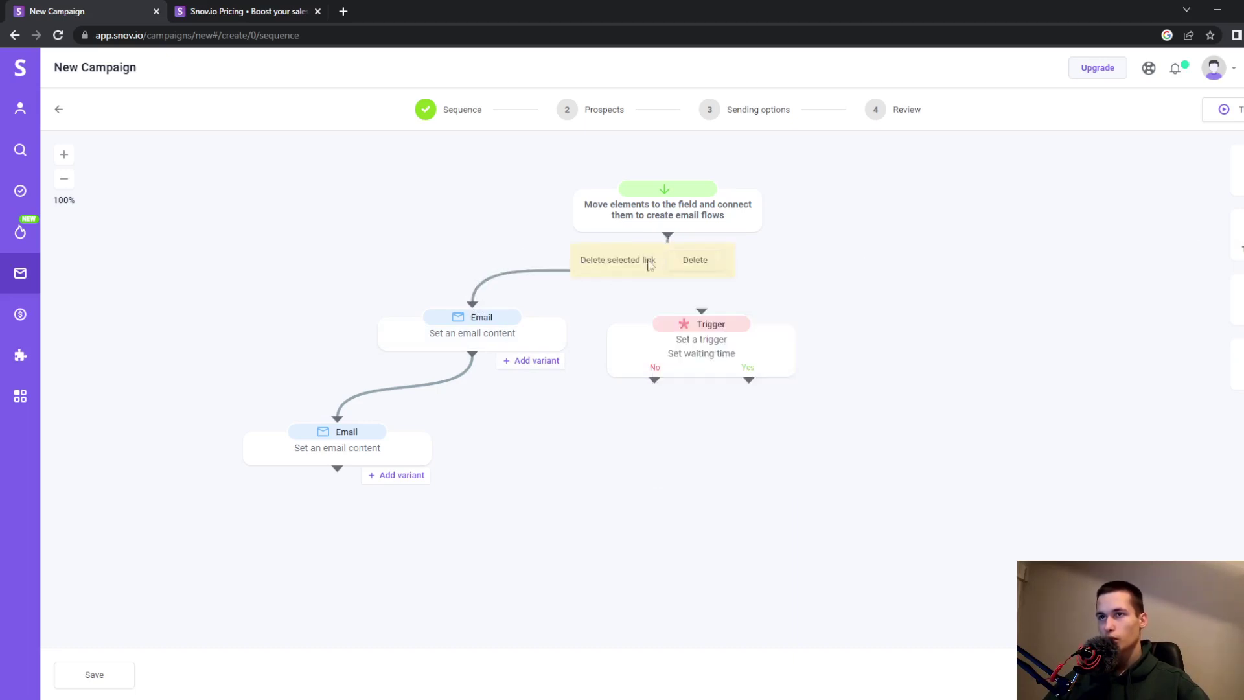
left_click(697, 260)
left_click_drag(673, 245, 706, 318)
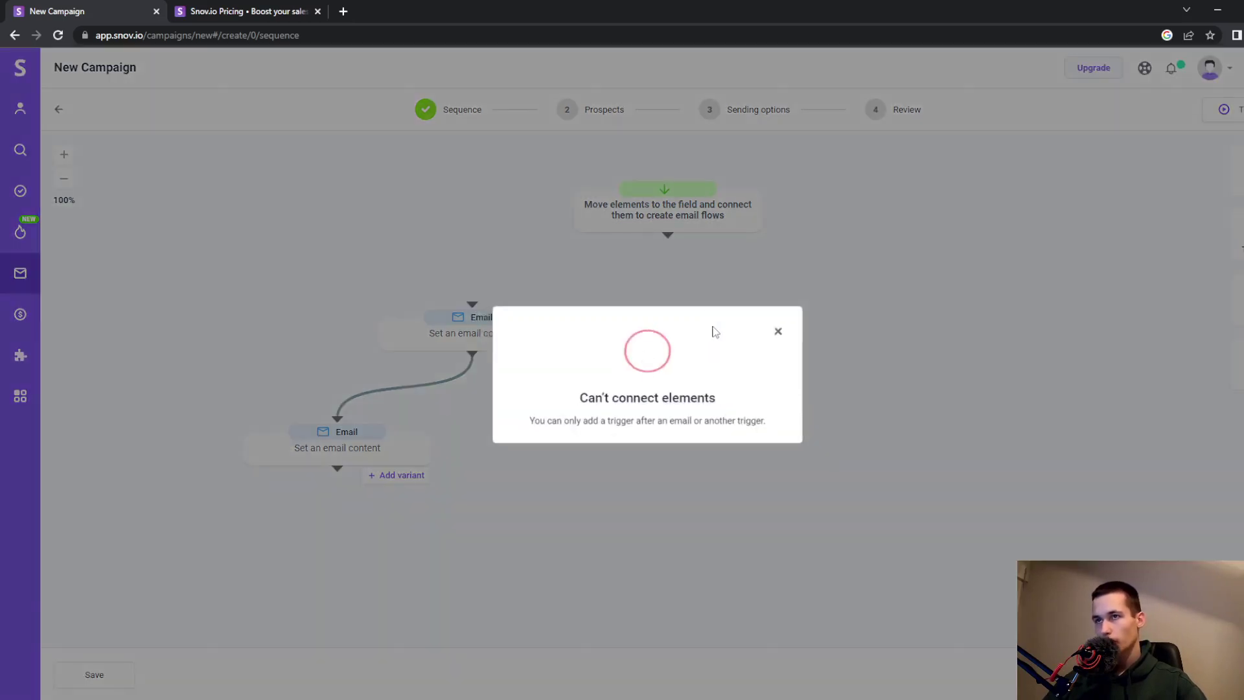
left_click(784, 329)
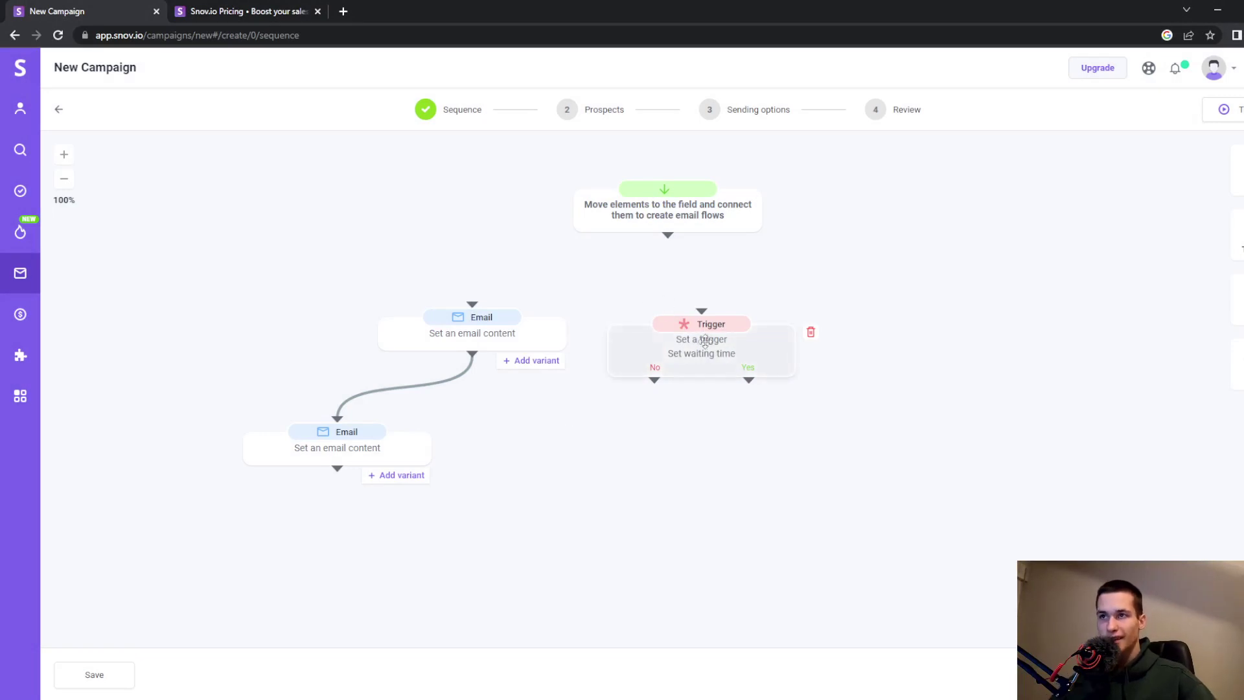
left_click_drag(711, 339, 639, 401)
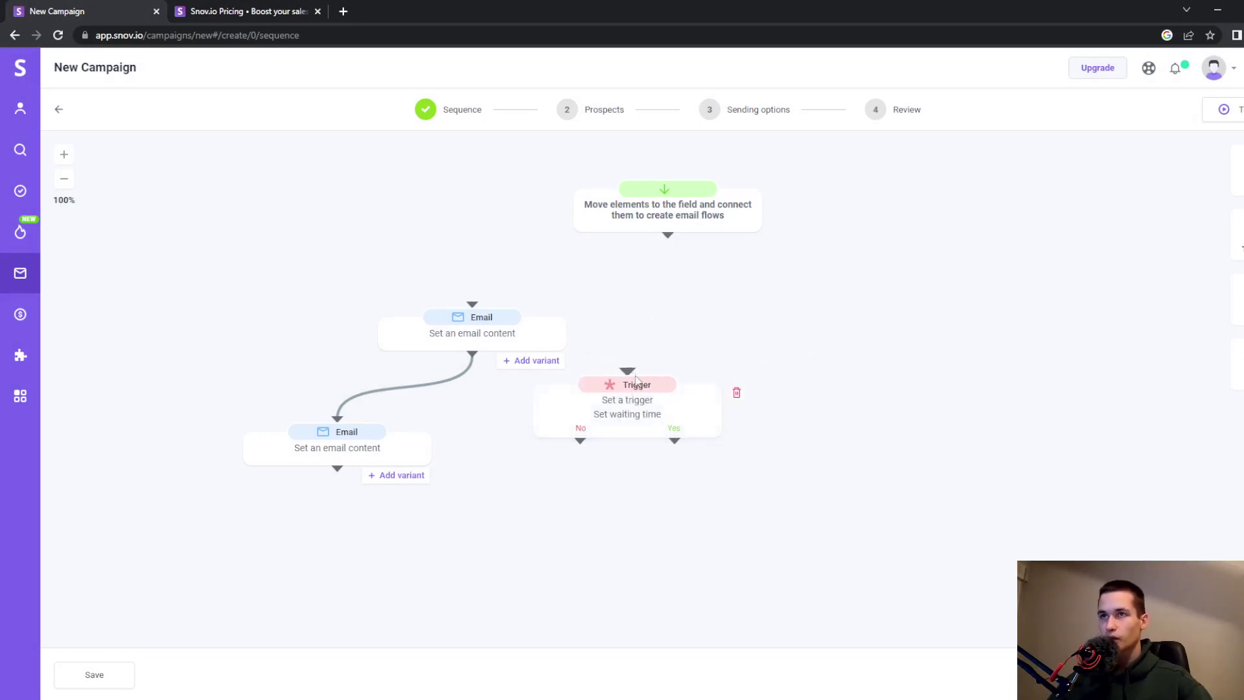
left_click_drag(668, 237, 473, 304)
left_click_drag(628, 400, 281, 542)
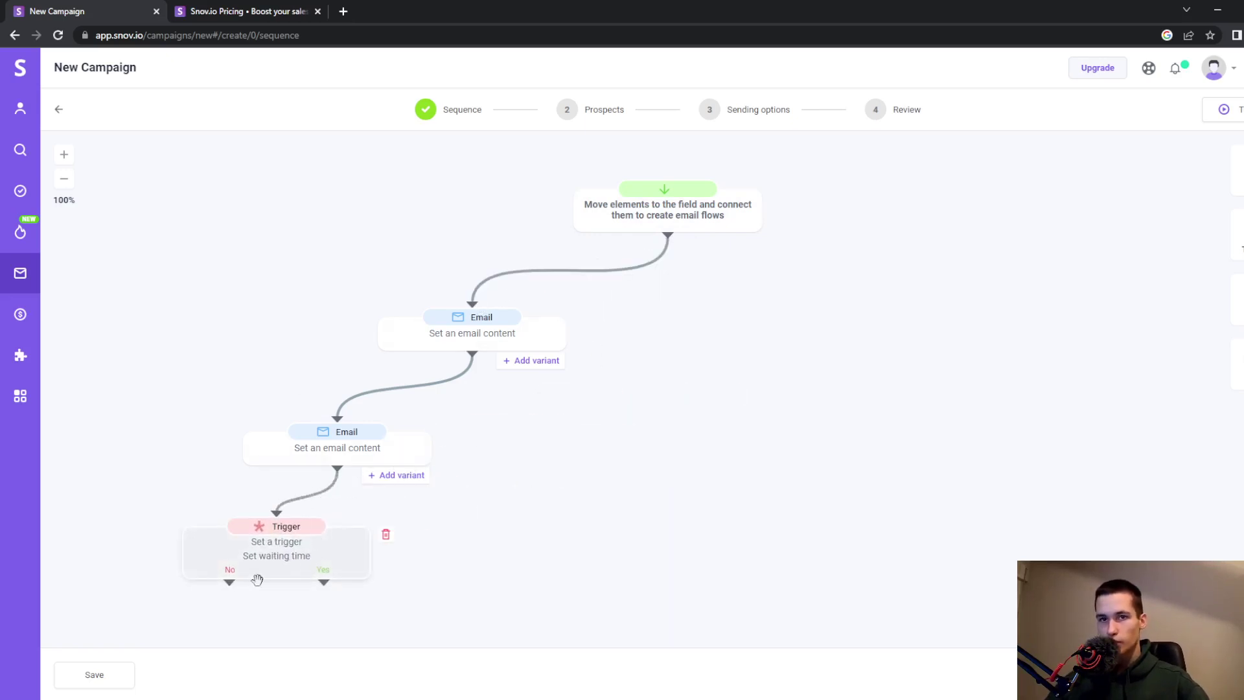
Set the Trigger condition to 'Contact clicked on the link from email'.
left_click(277, 548)
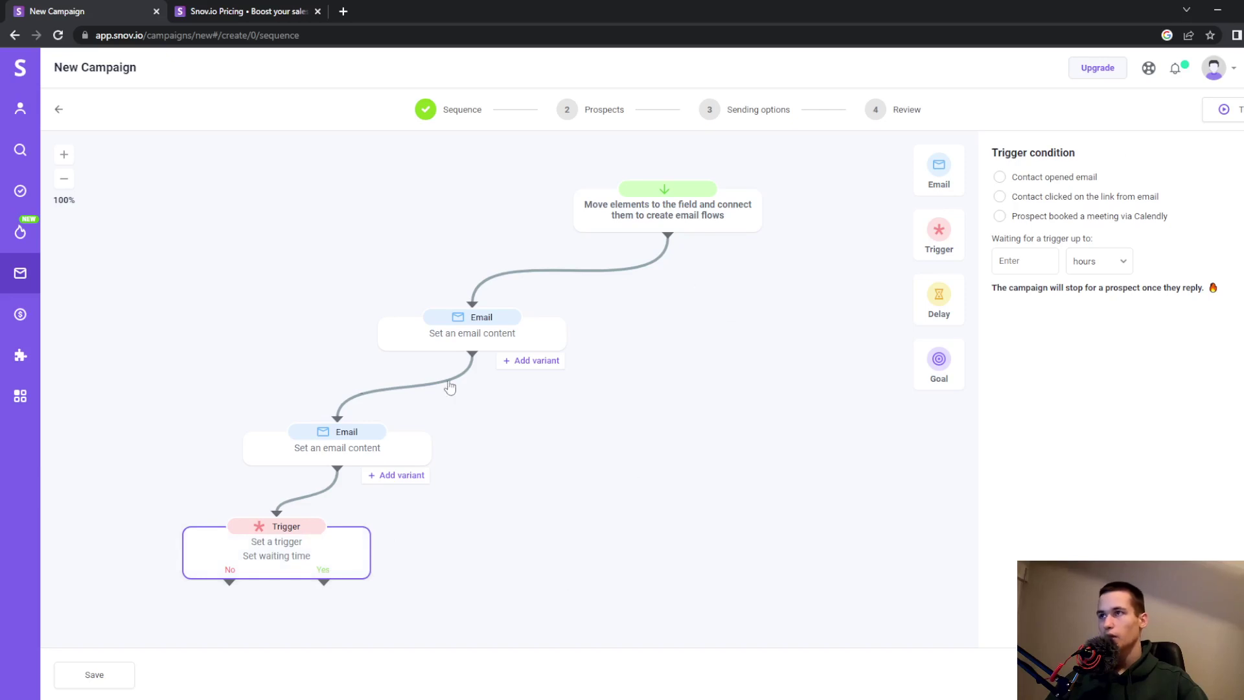
left_click(1079, 181)
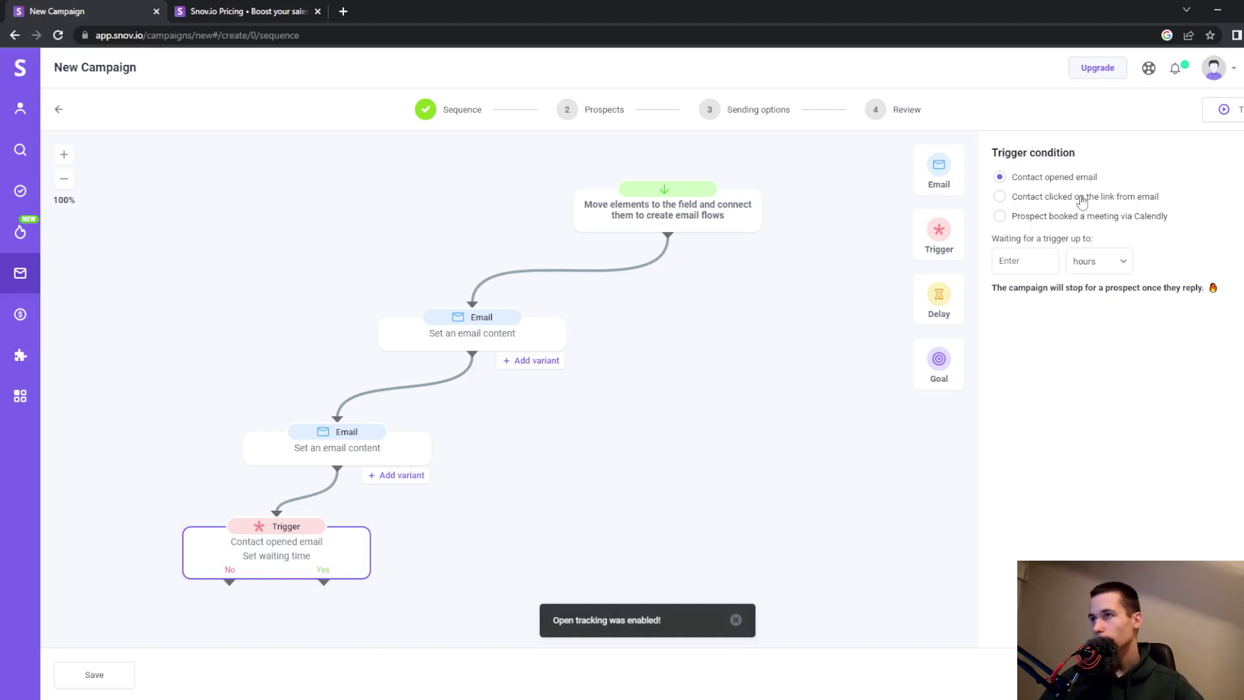
left_click(1095, 198)
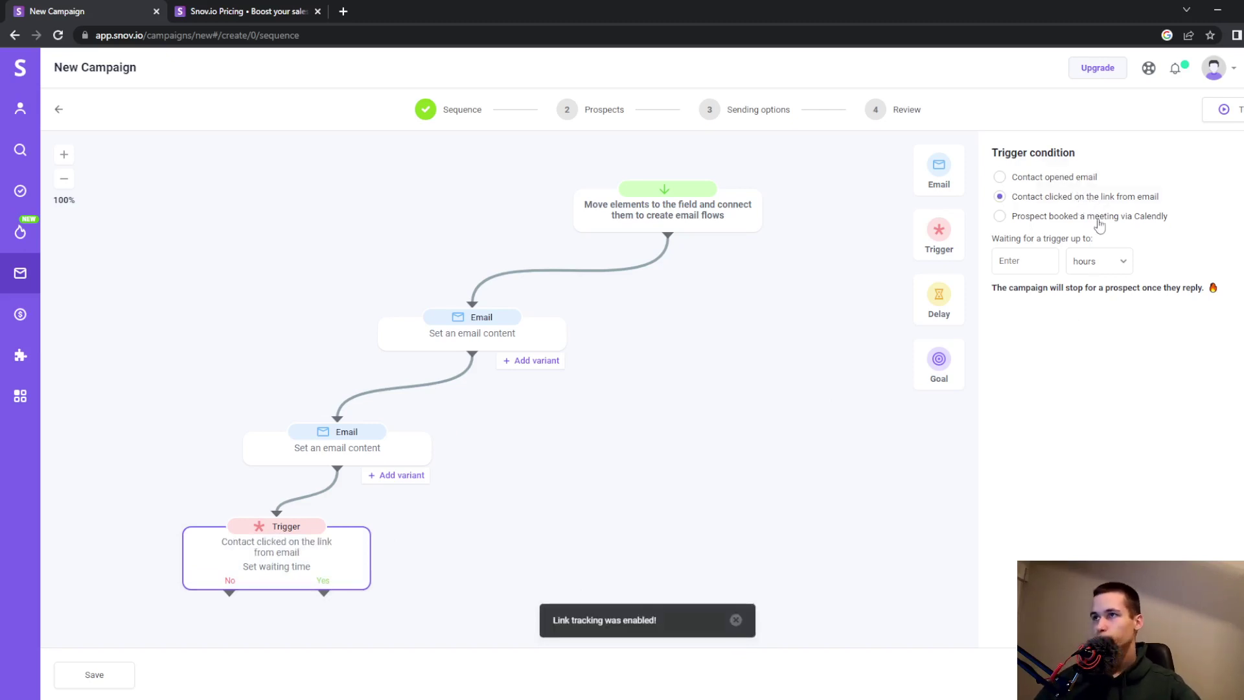
left_click(1099, 224)
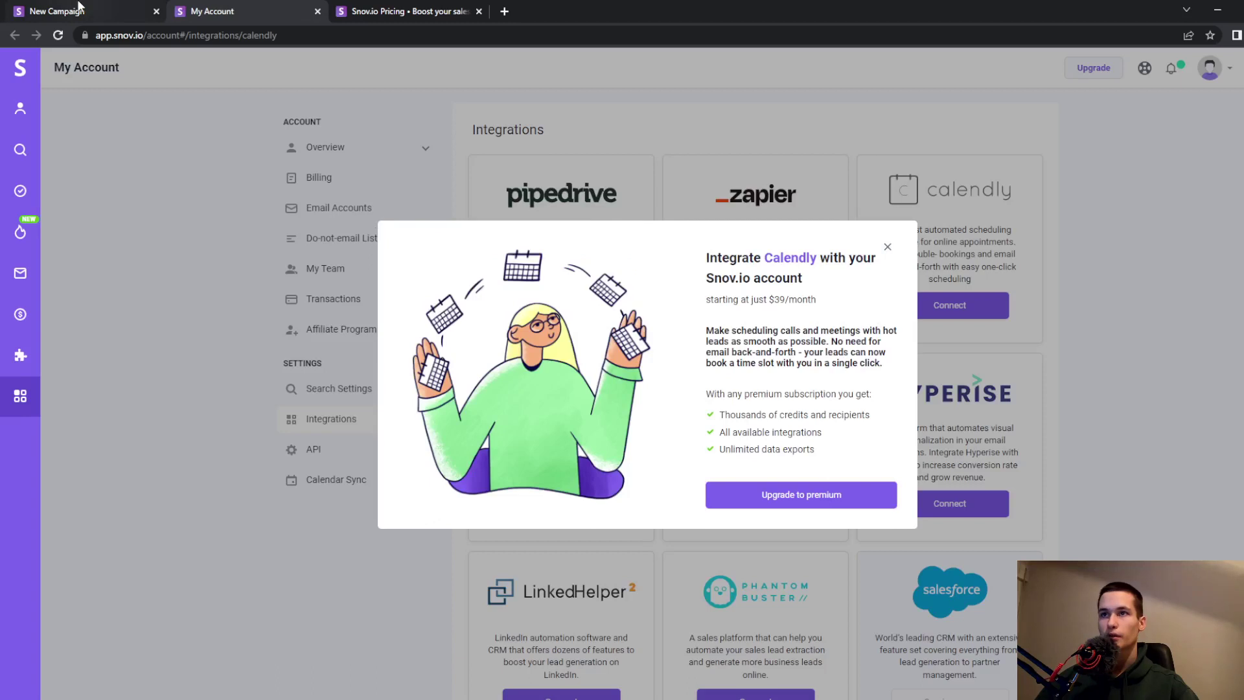
left_click(78, 10)
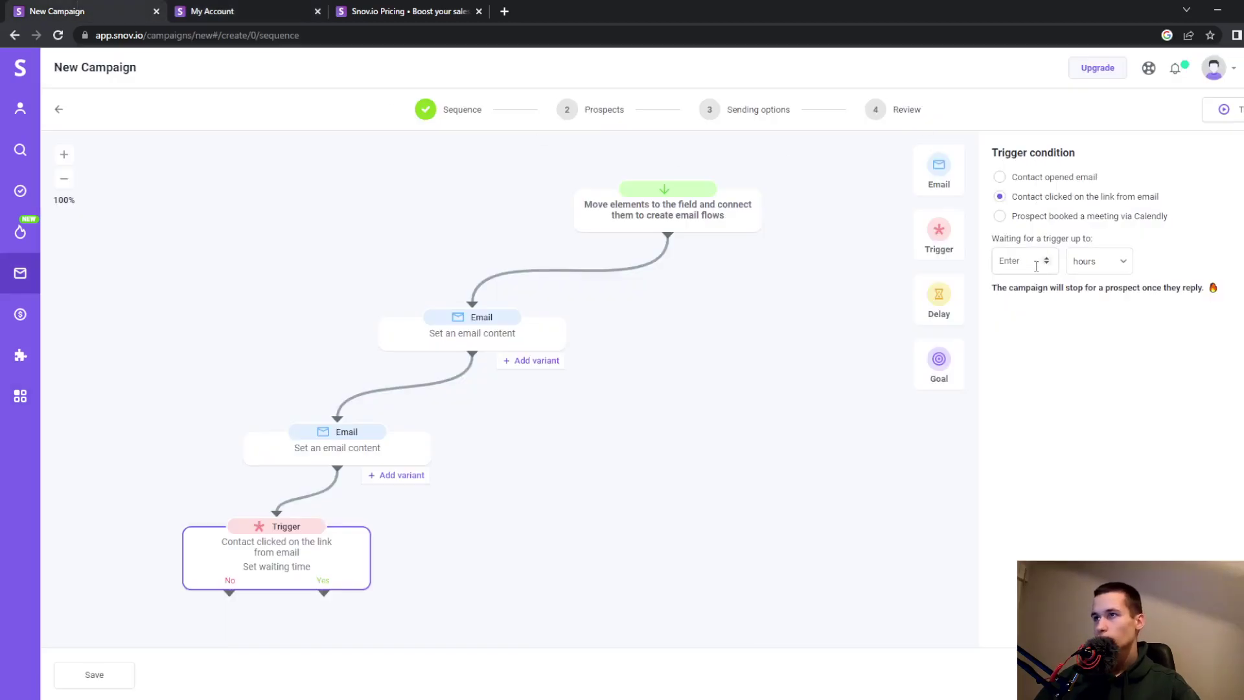
mouse_move(300, 570)
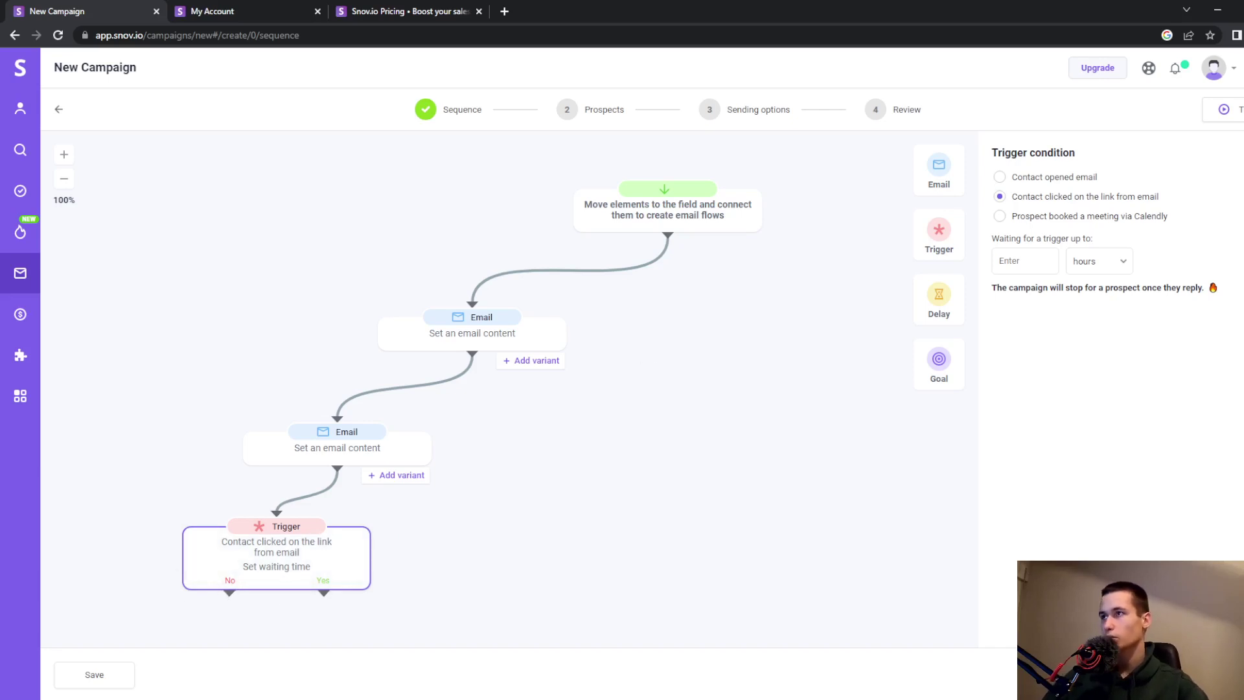
Place a Delay step between the two Emails, connected on both sides.
left_click_drag(1205, 330, 494, 422)
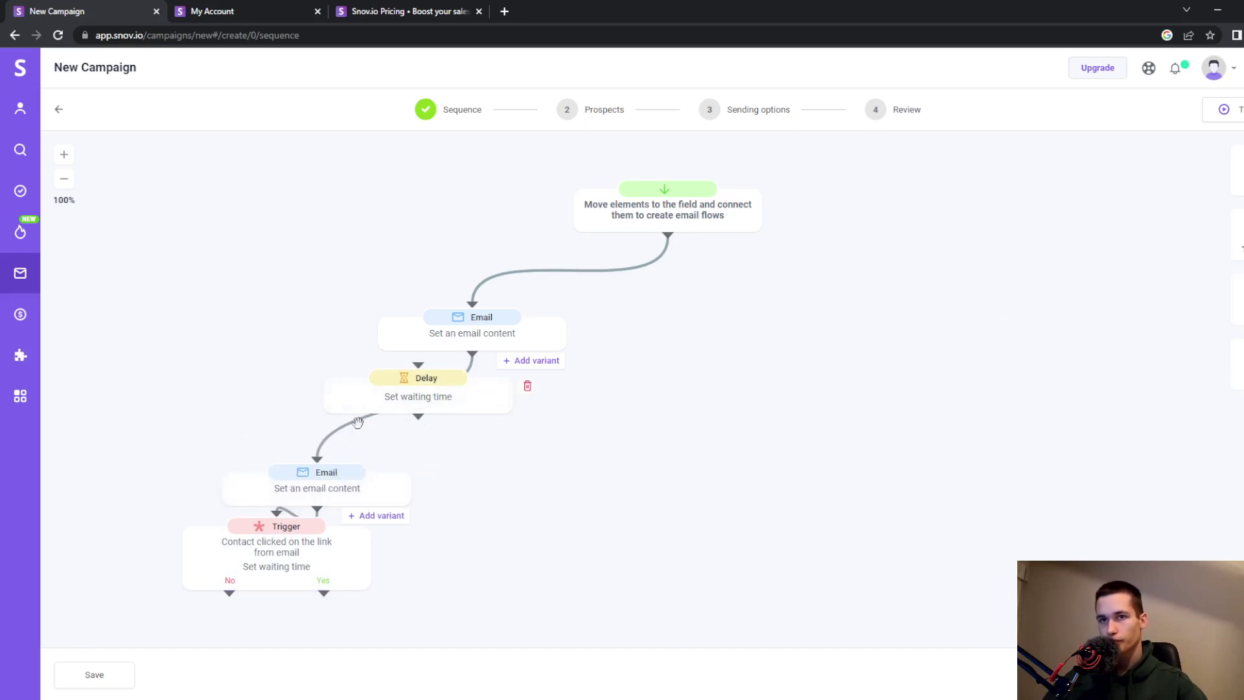
left_click_drag(464, 408, 458, 442)
left_click(466, 378)
left_click(498, 381)
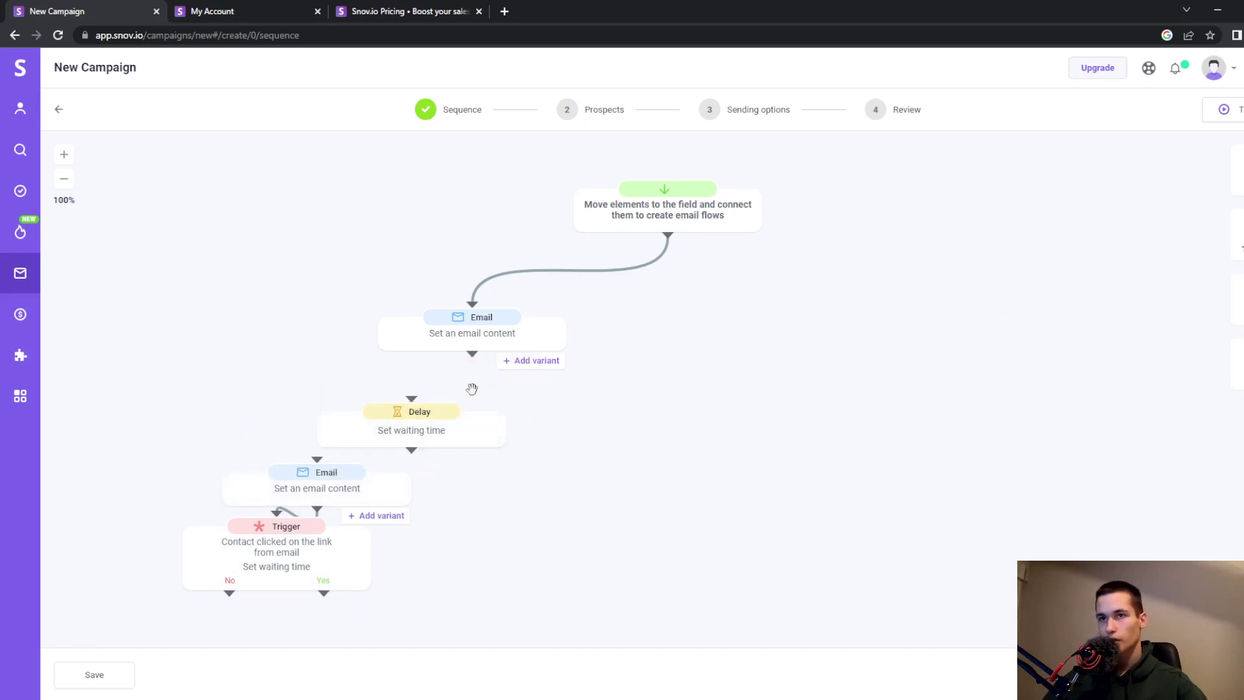
left_click_drag(473, 362, 410, 403)
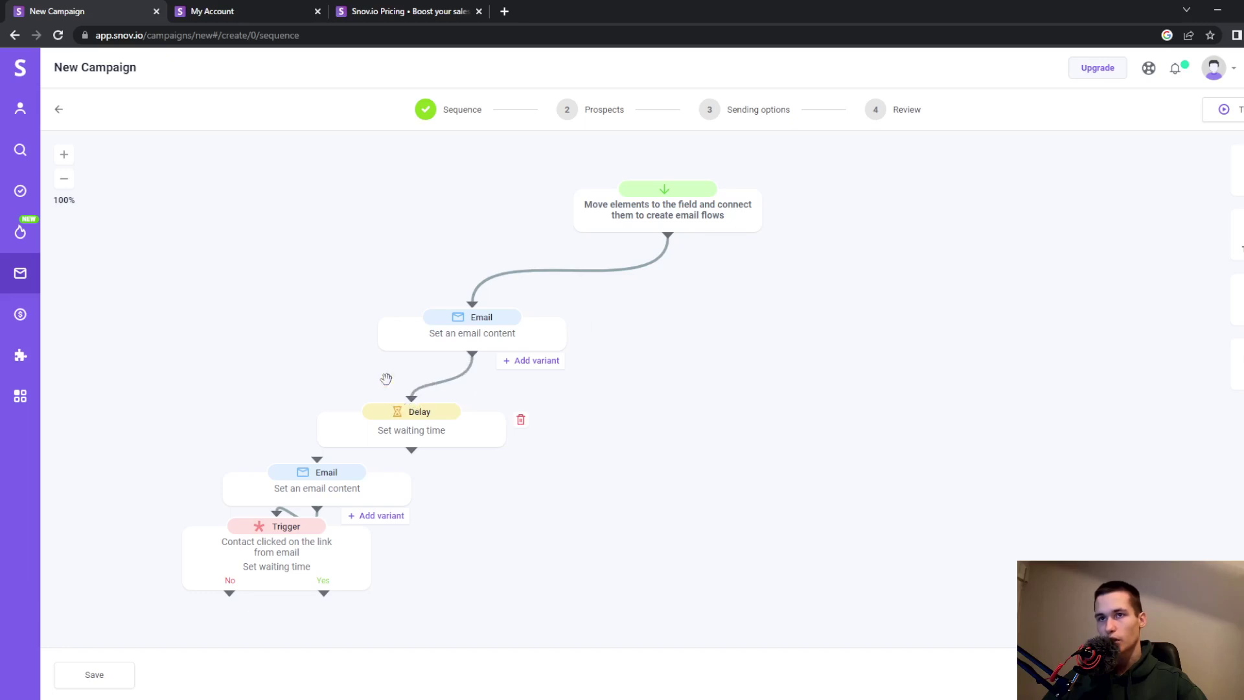
left_click_drag(412, 438, 317, 462)
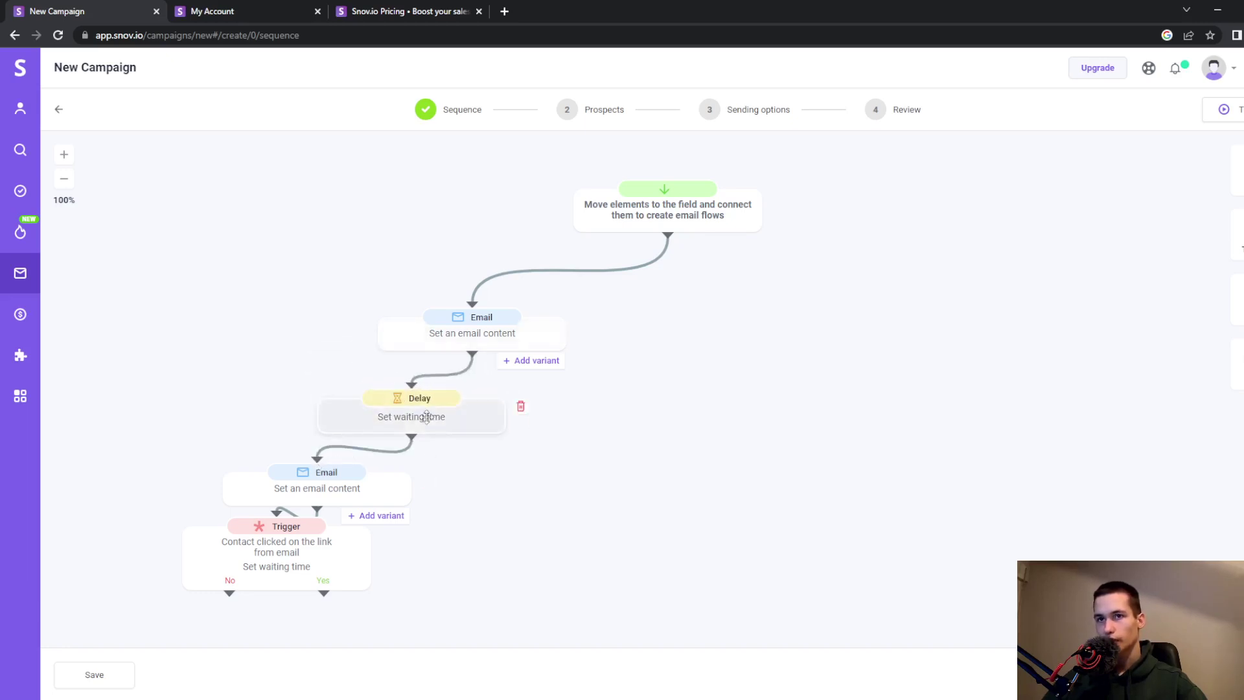
left_click(422, 417)
Set the Delay to wait 2 days.
left_click(1047, 177)
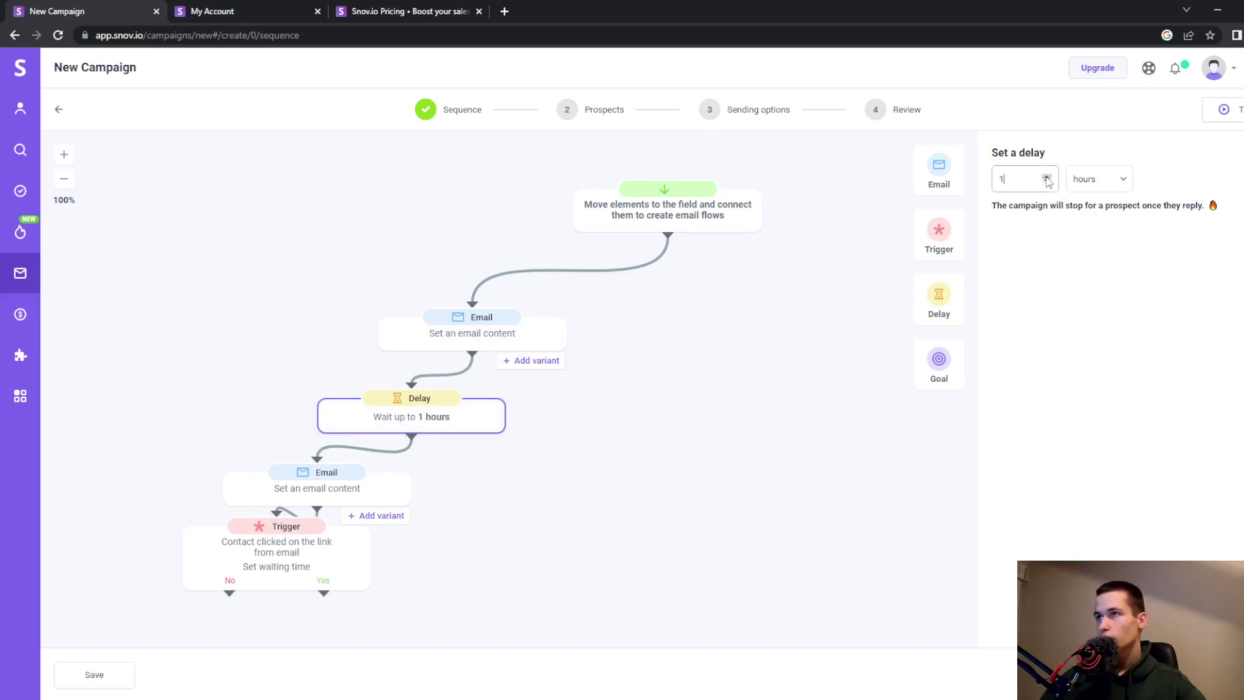
left_click(1047, 177)
mouse_move(414, 418)
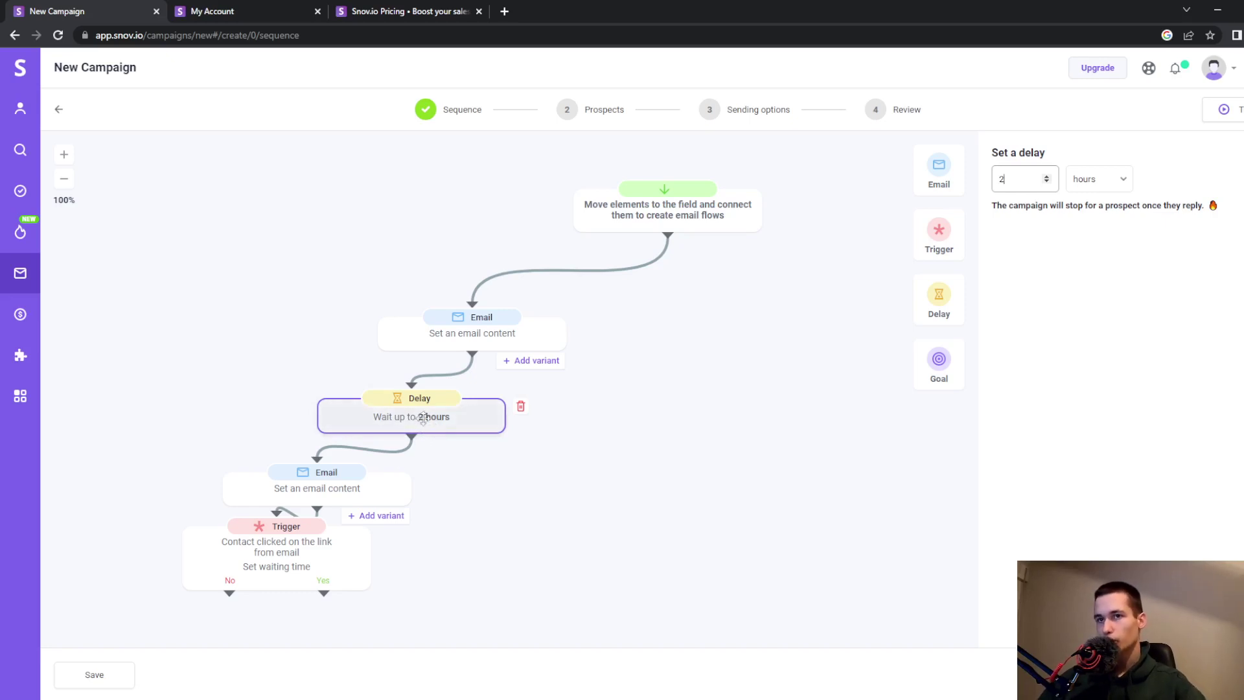
left_click(1123, 181)
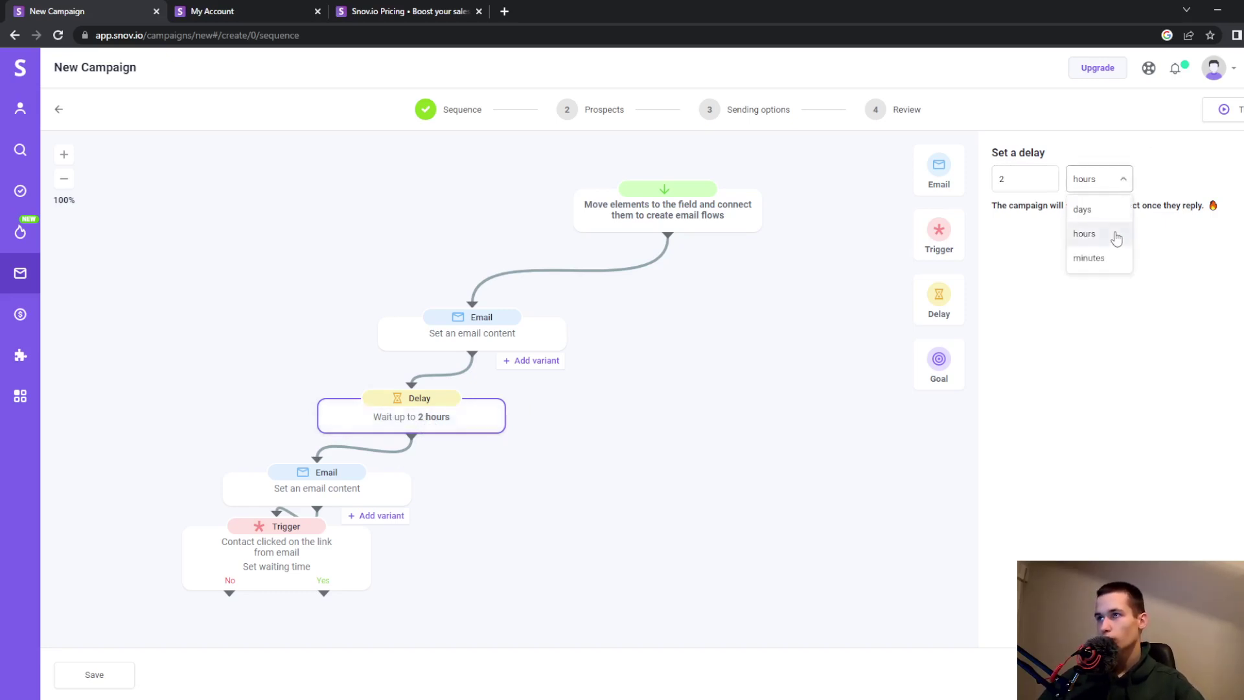
left_click(1092, 209)
left_click(561, 434)
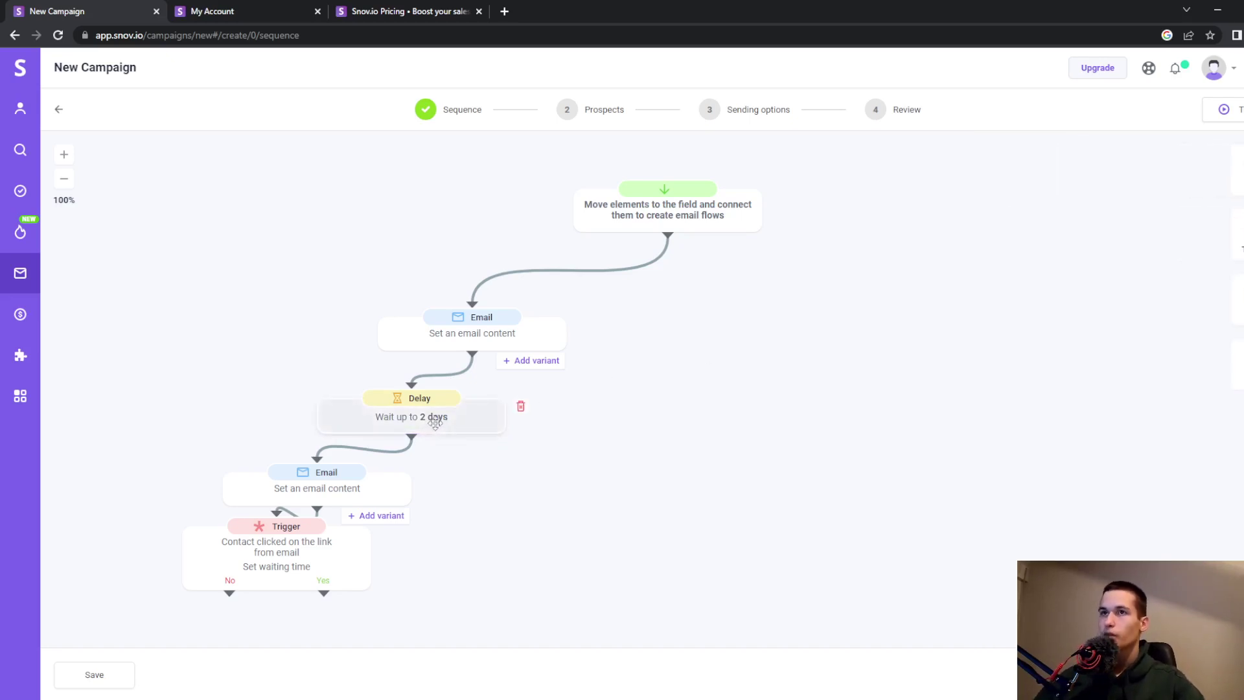
Add a Goal step named 'goal'.
left_click_drag(1236, 366, 737, 457)
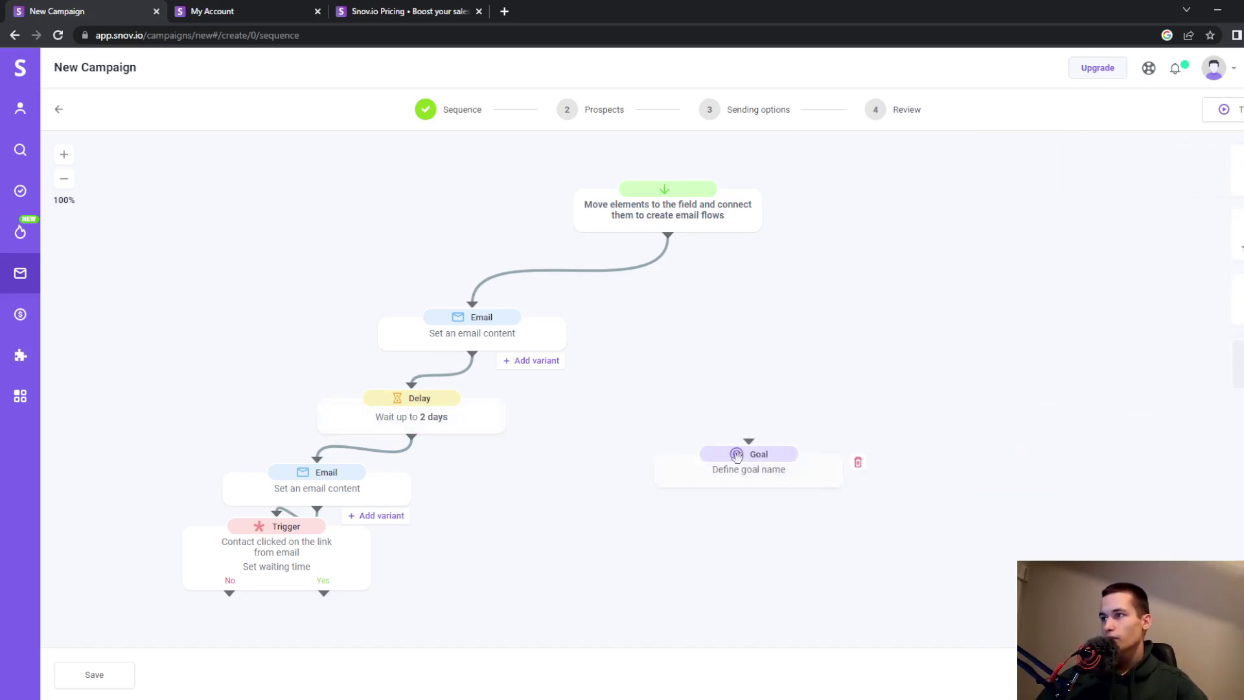
left_click(736, 476)
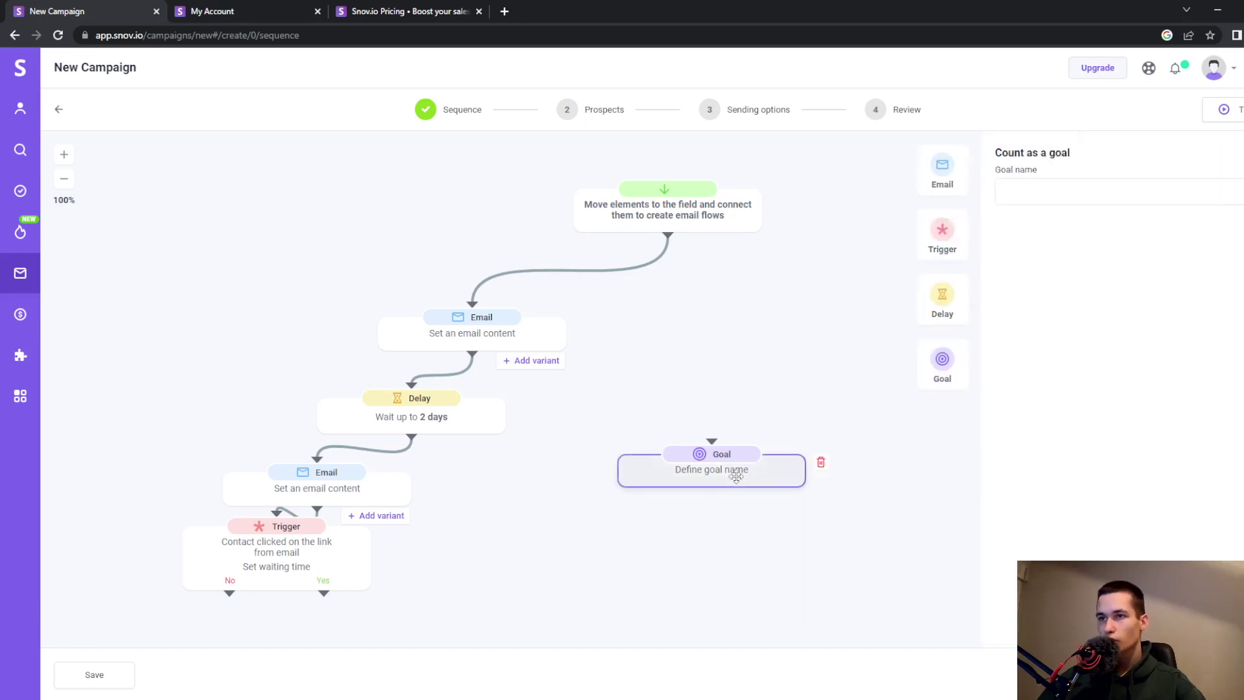
left_click(1047, 186)
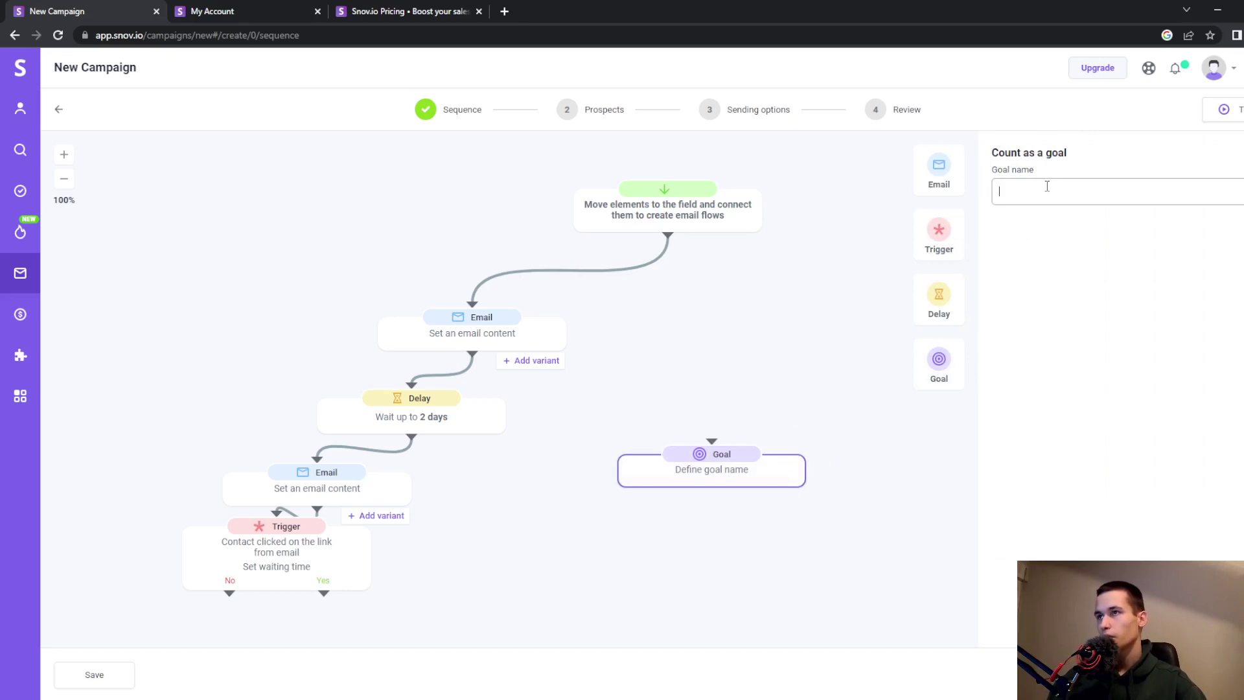
type("goal")
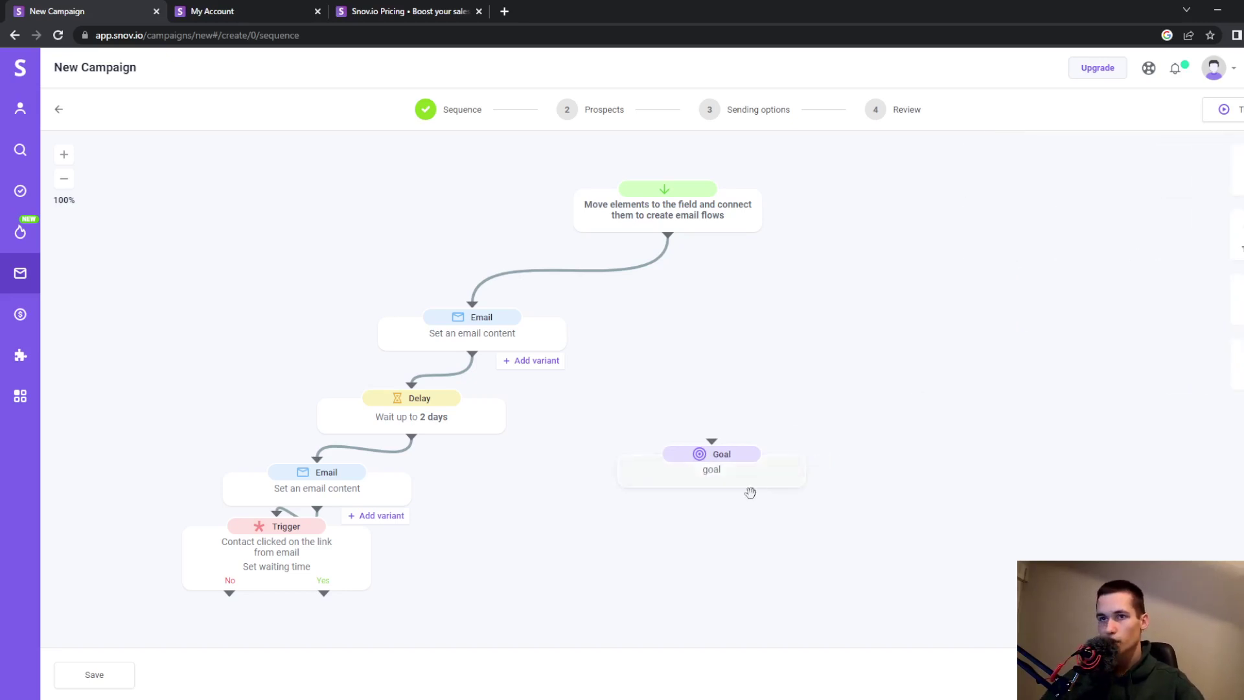
Position the Goal below the Trigger, on its Yes branch.
left_click_drag(703, 477, 449, 633)
scroll(569, 563, "down", 3)
left_click_drag(480, 430, 436, 478)
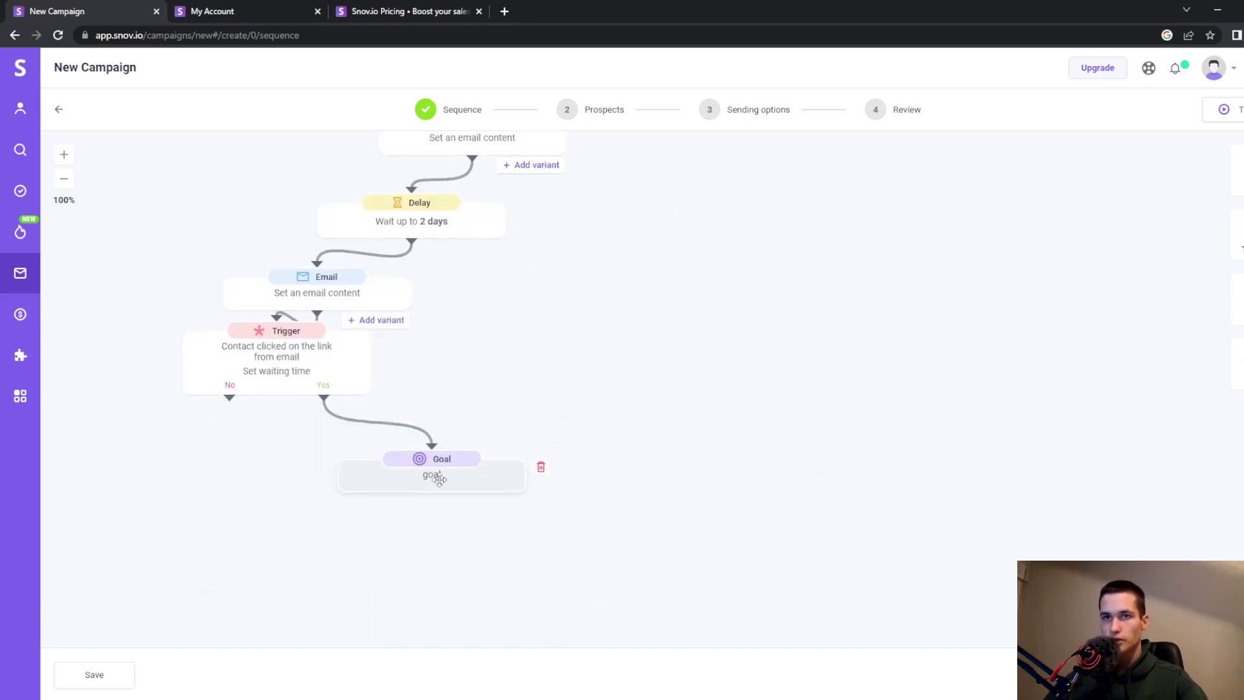
left_click(283, 361)
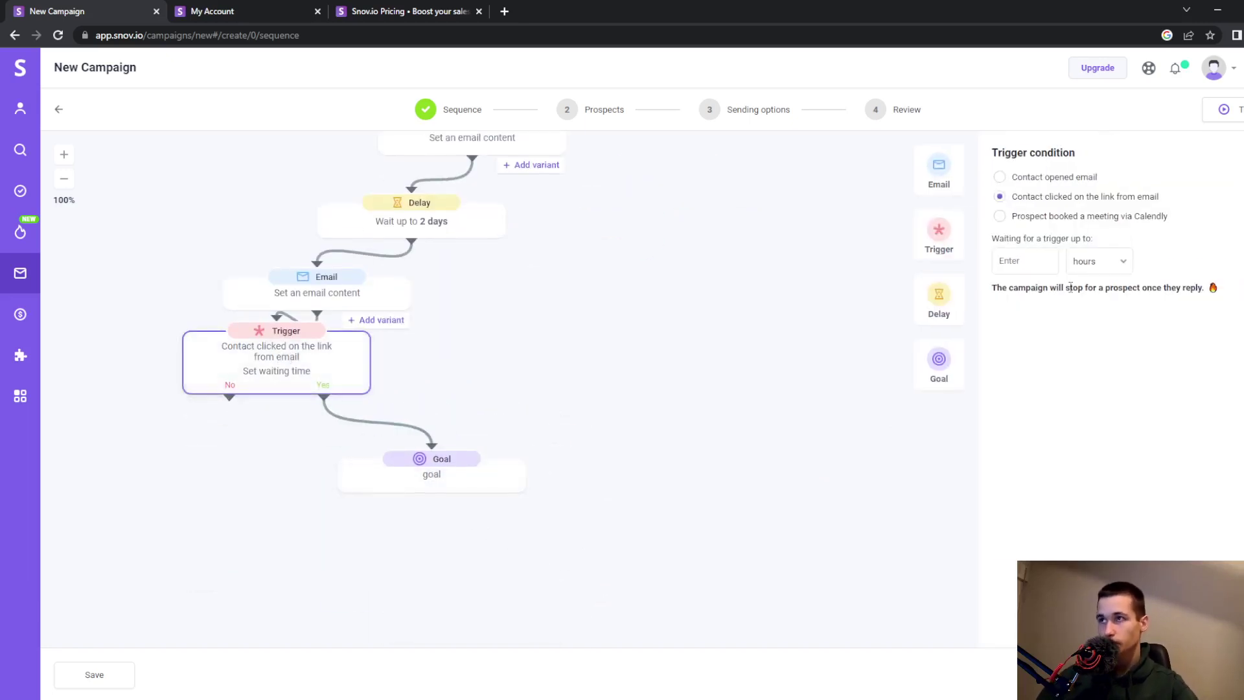
left_click(442, 348)
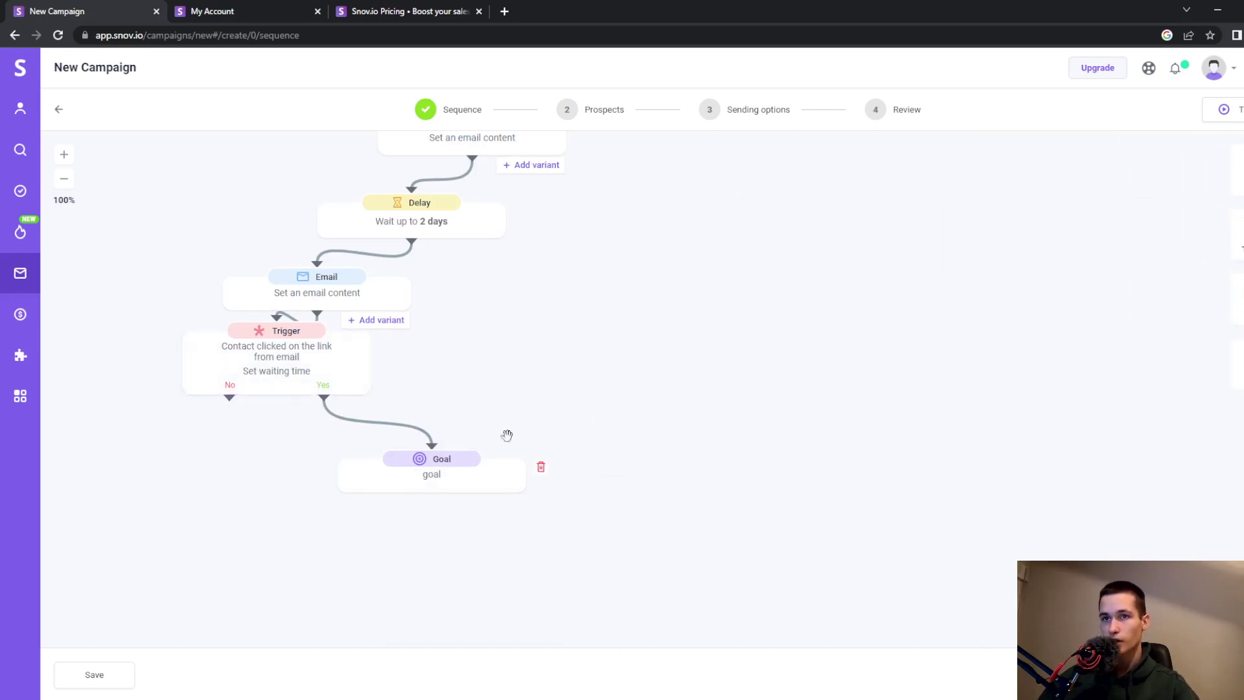
left_click_drag(438, 482, 432, 446)
left_click_drag(311, 363, 318, 416)
left_click_drag(401, 467, 406, 547)
Attempt to continue, then close the proceed dialog, leaving errors for subject, email bodies and trigger wait.
scroll(697, 372, "up", 3)
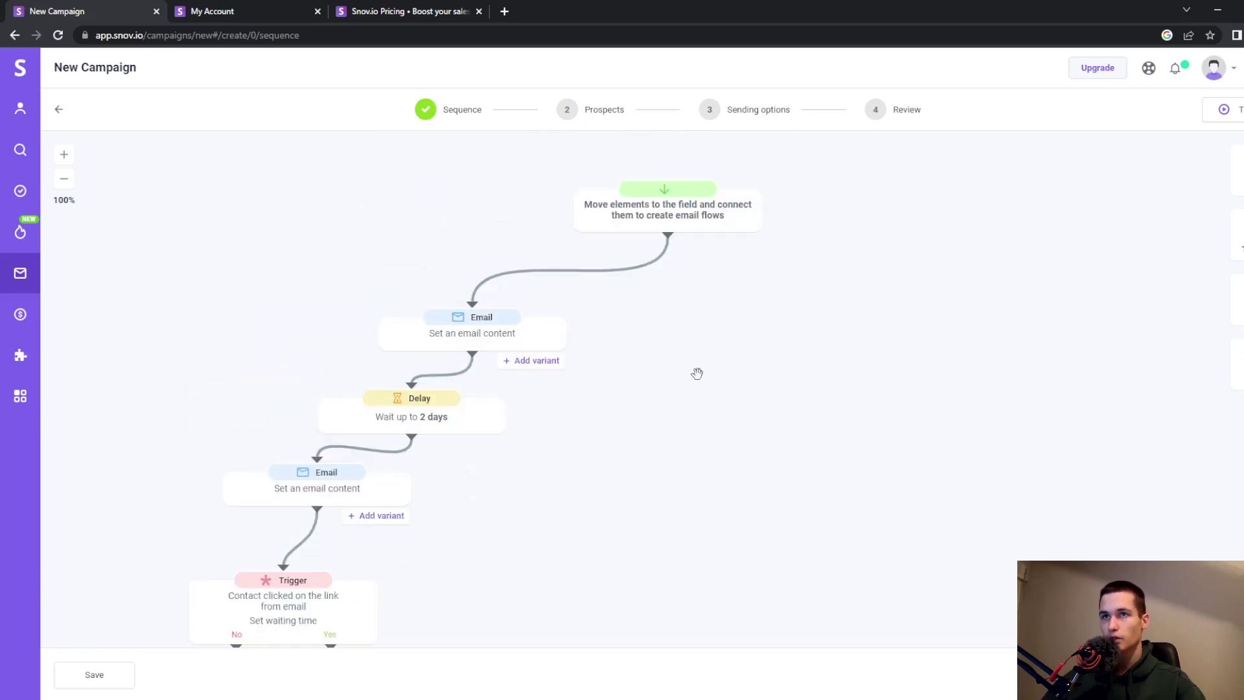
scroll(584, 461, "down", 5)
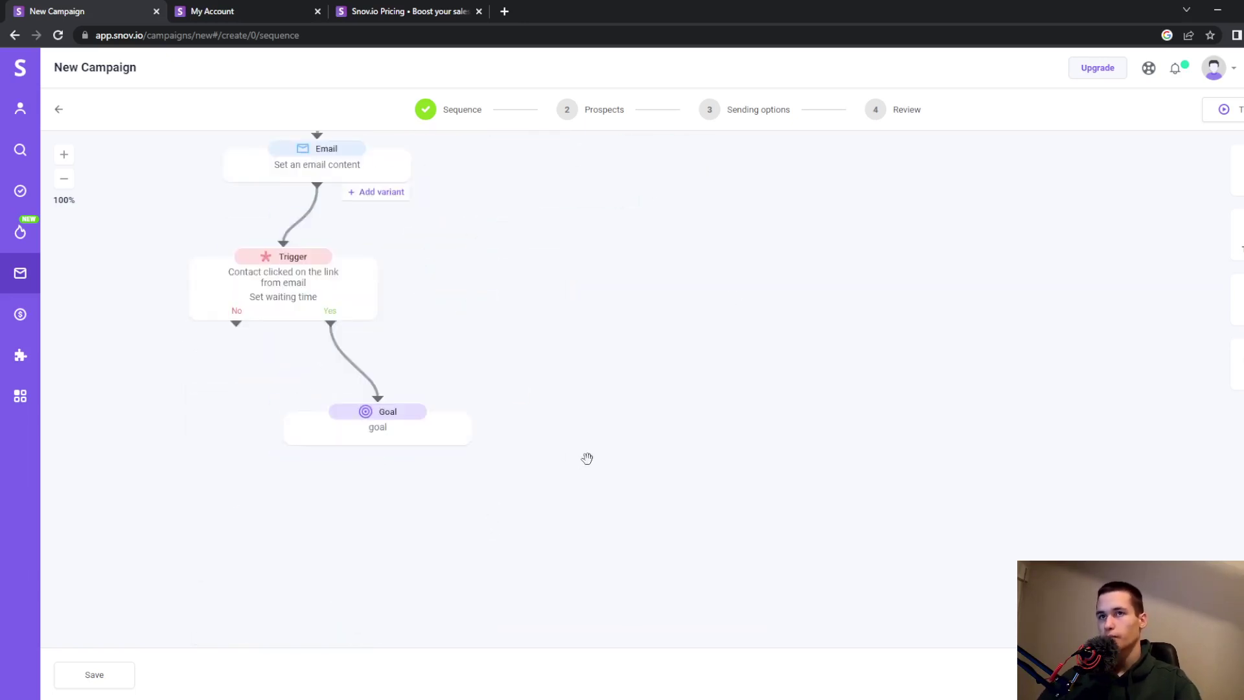
scroll(638, 458, "up", 5)
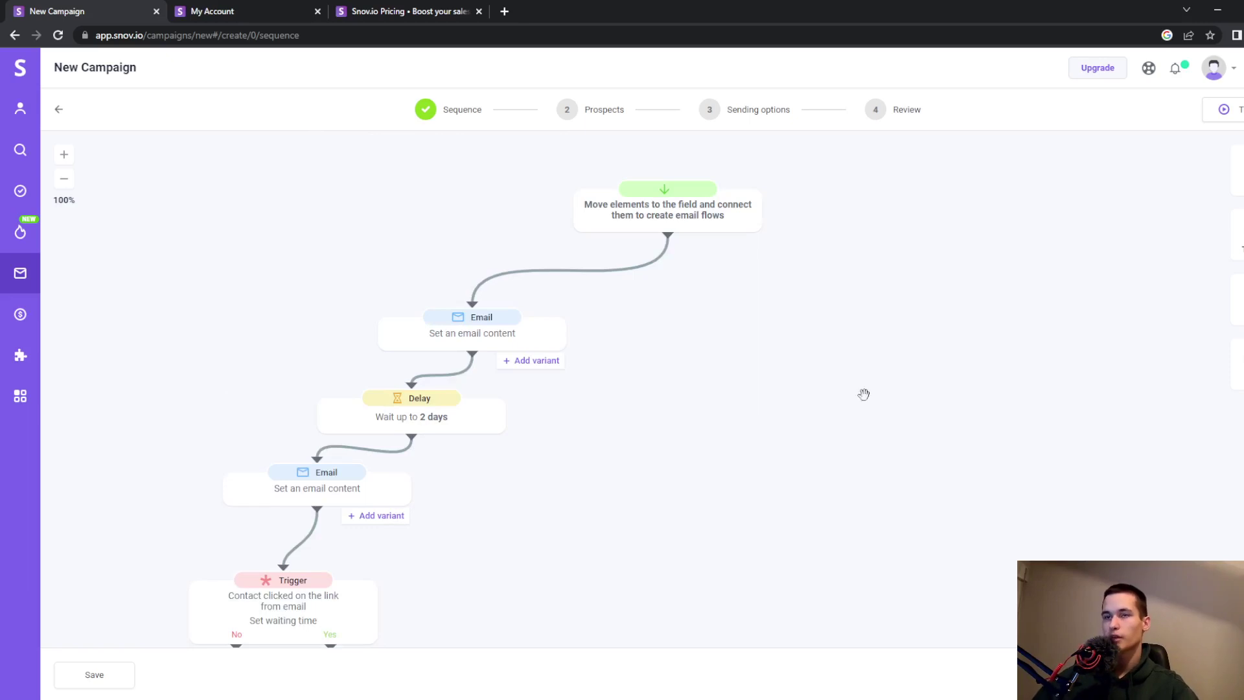
scroll(864, 394, "down", 5)
scroll(907, 418, "up", 3)
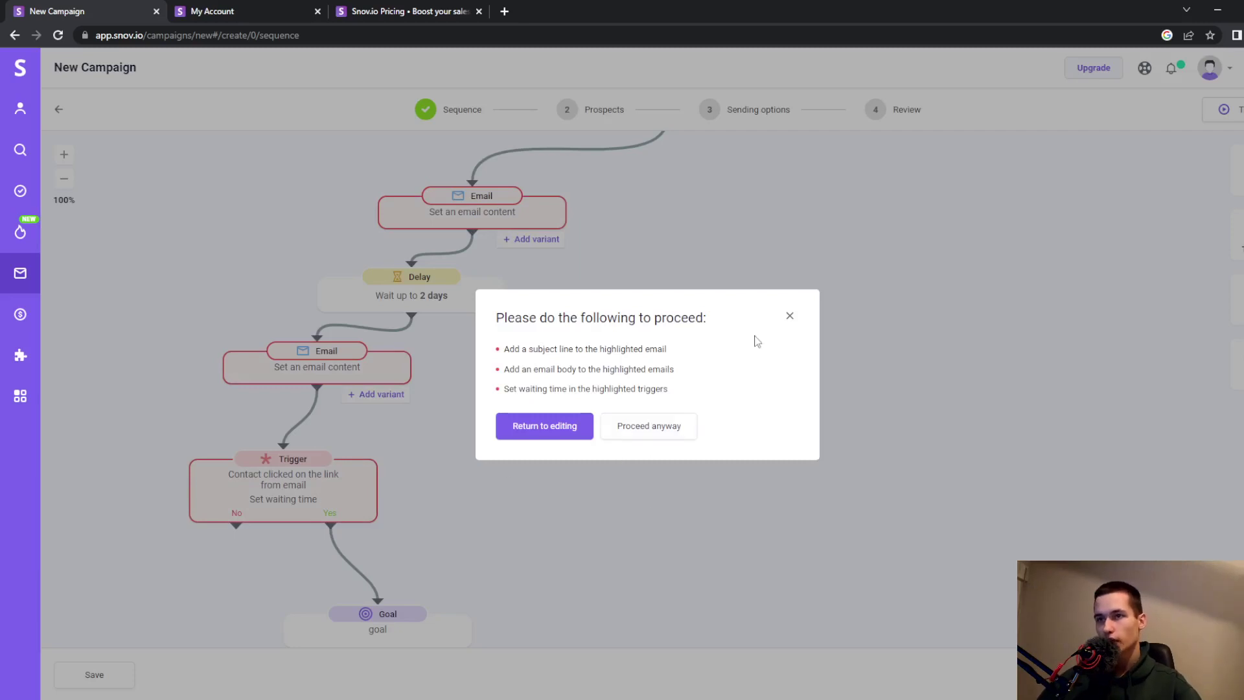
left_click(790, 316)
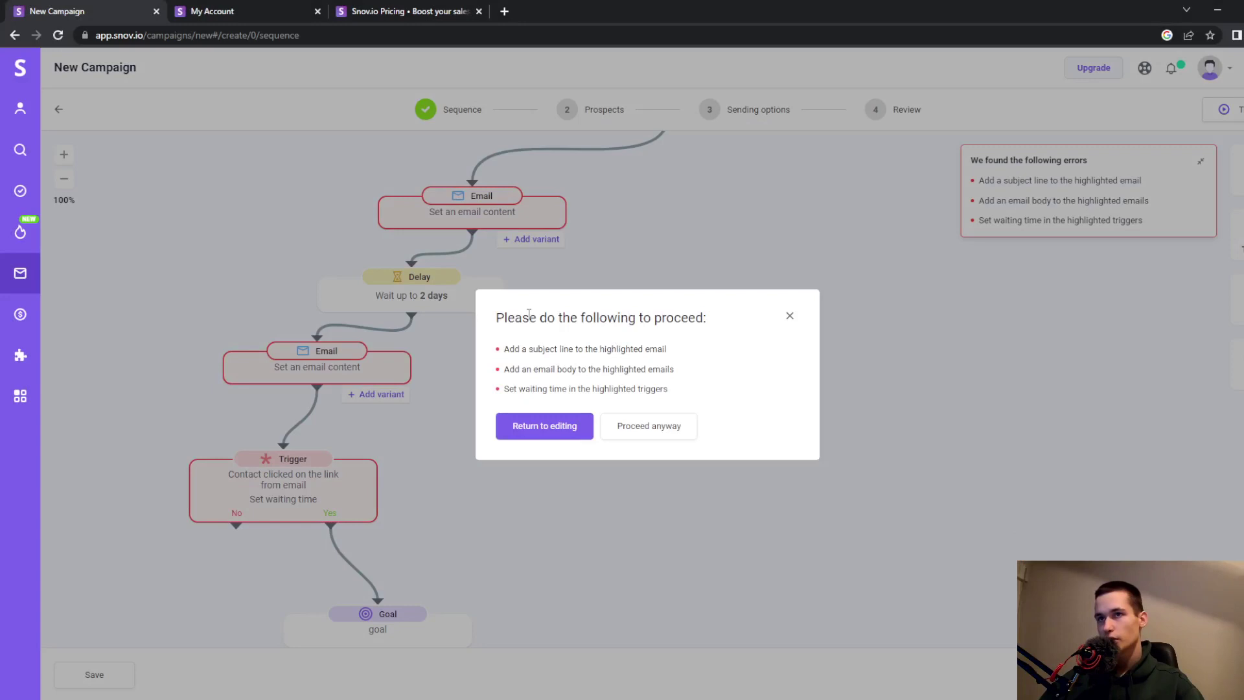
left_click(790, 316)
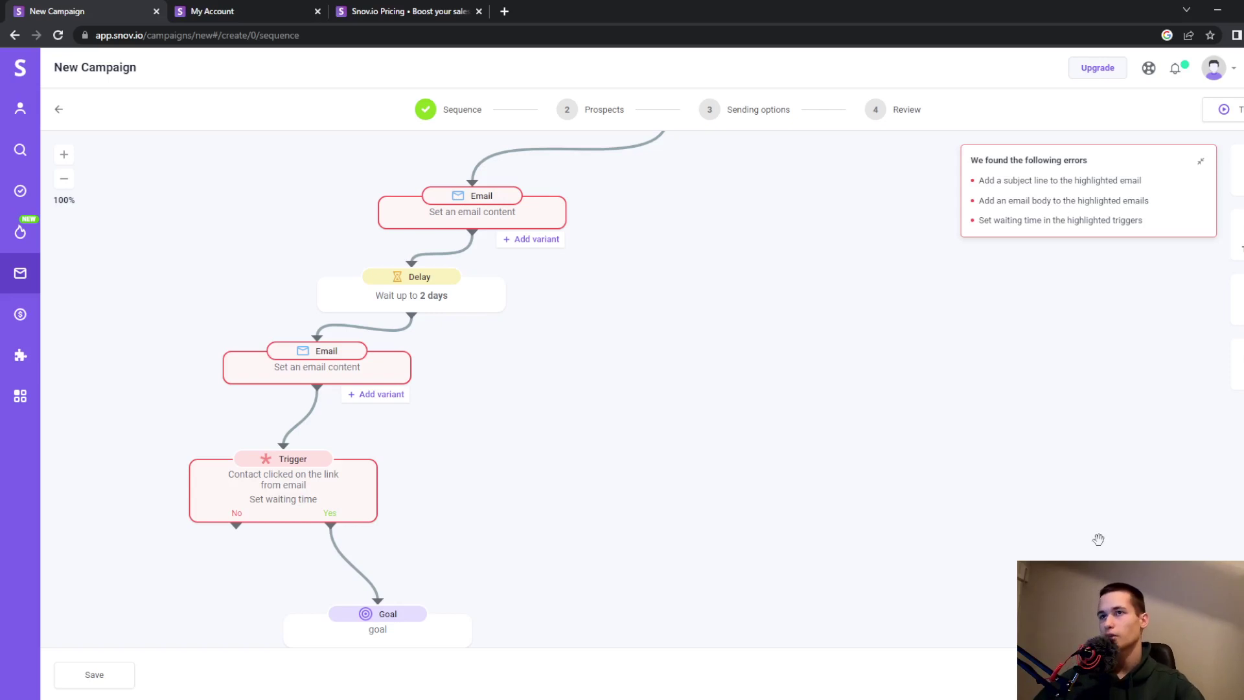
scroll(786, 411, "up", 2)
scroll(548, 499, "down", 5)
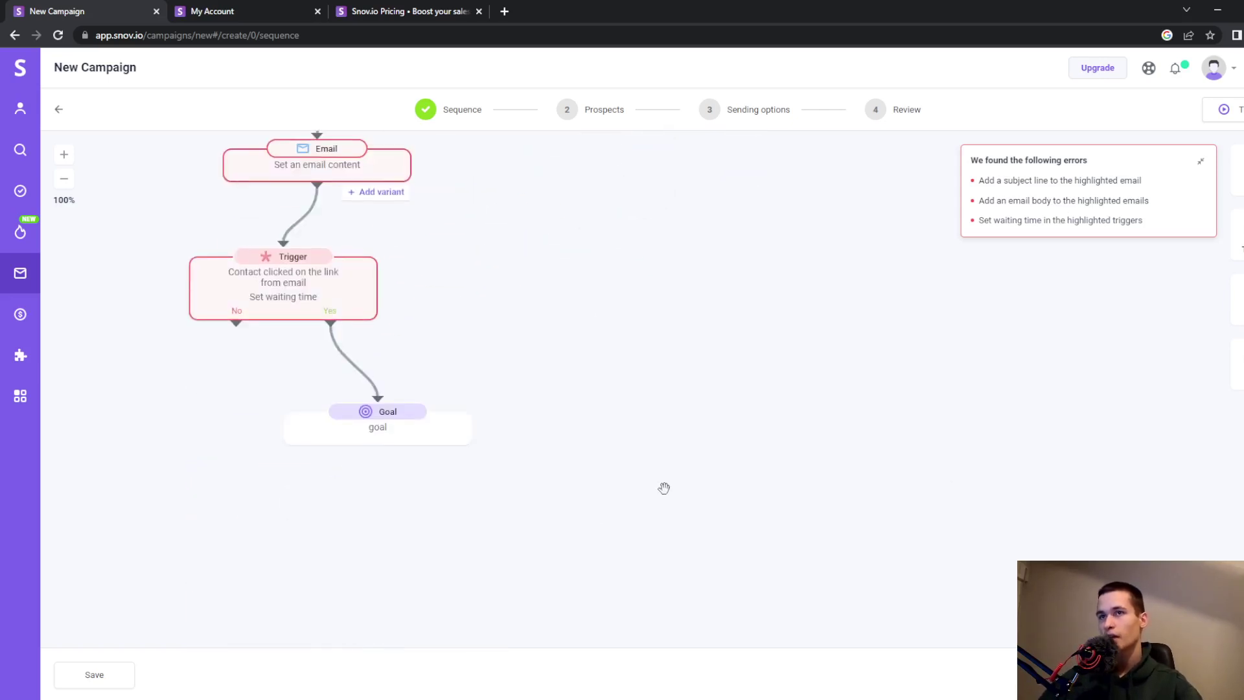